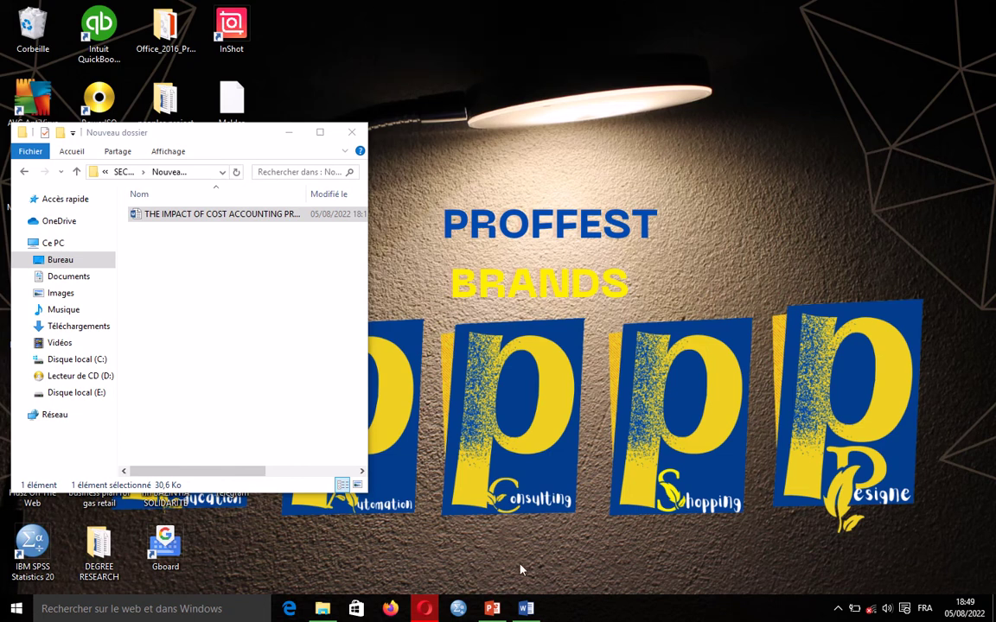
Step: Bring the thesis document window to the front with the Review tab showing
{"action": "left_click", "coordinate": [524, 609]}
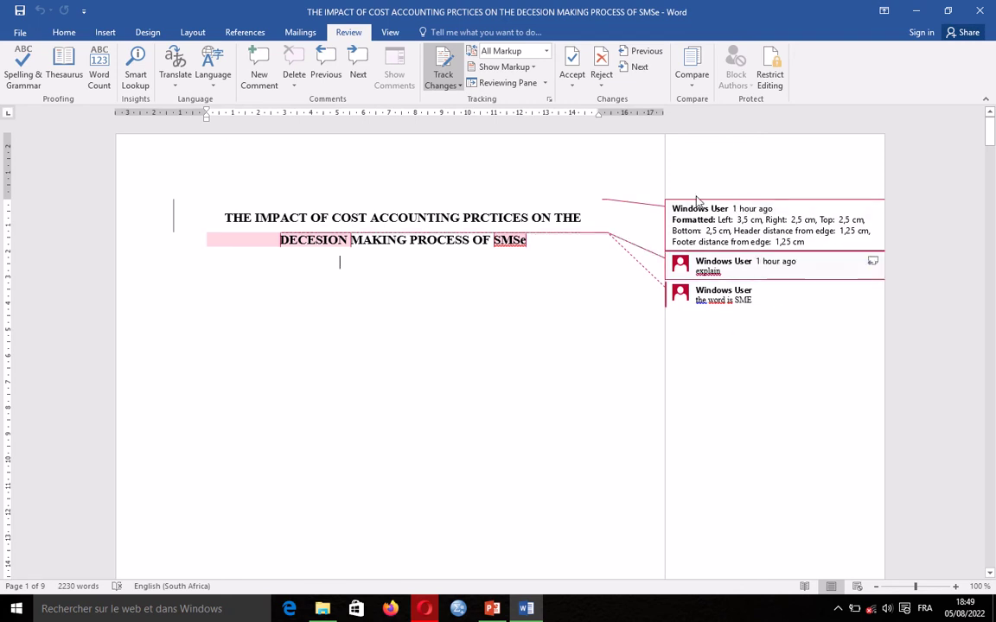
{"action": "left_click", "coordinate": [64, 32]}
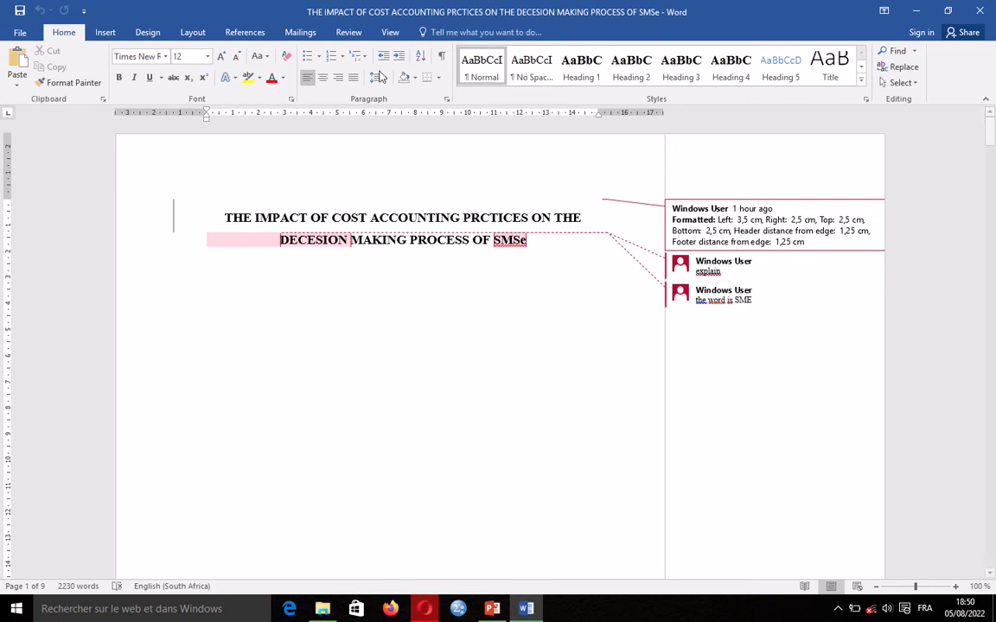
{"action": "left_click", "coordinate": [349, 33]}
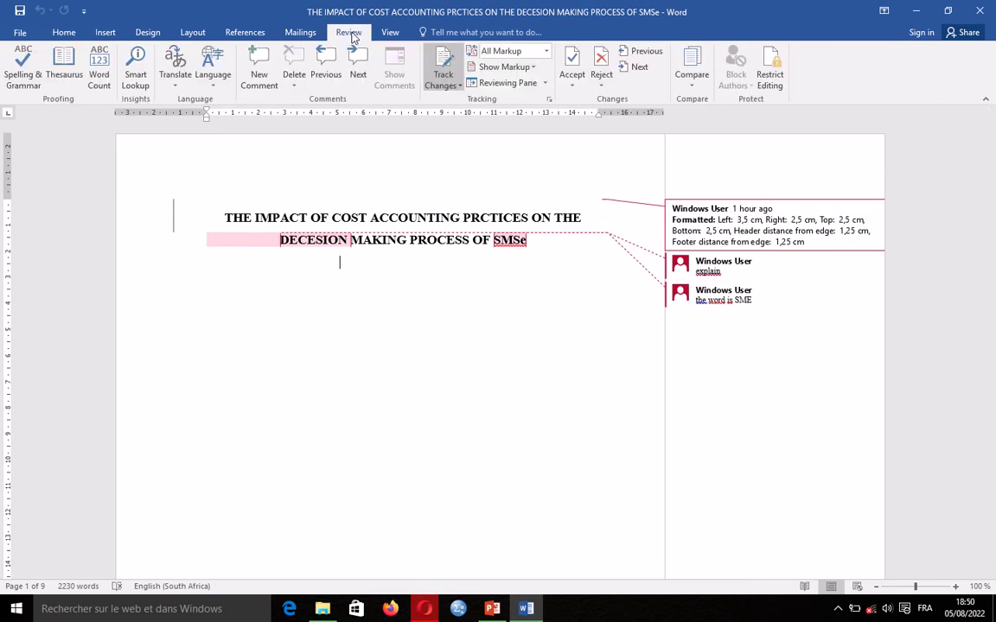
{"action": "left_click", "coordinate": [547, 52]}
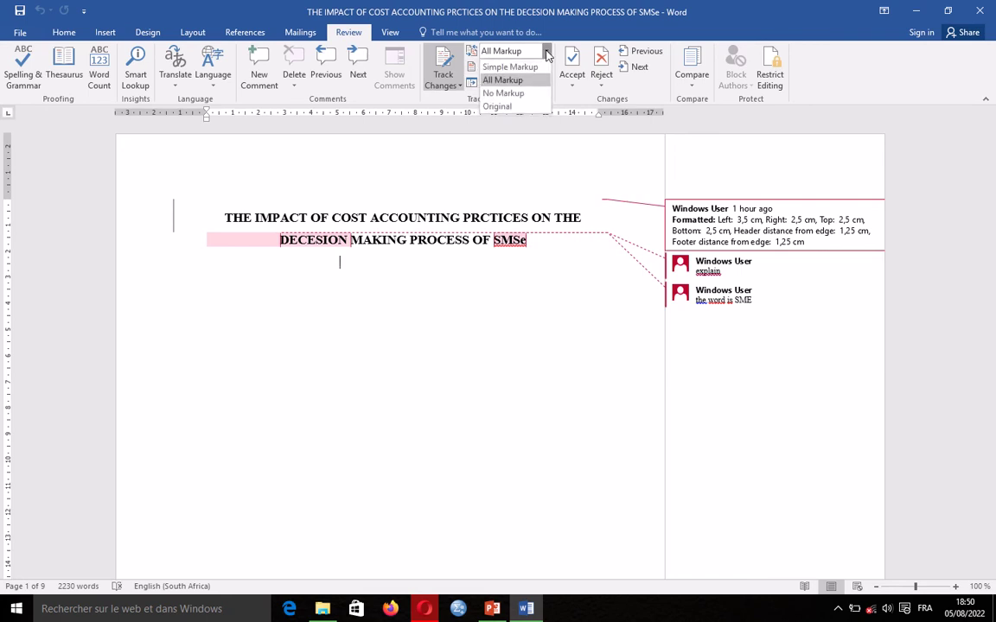
{"action": "left_click", "coordinate": [503, 92]}
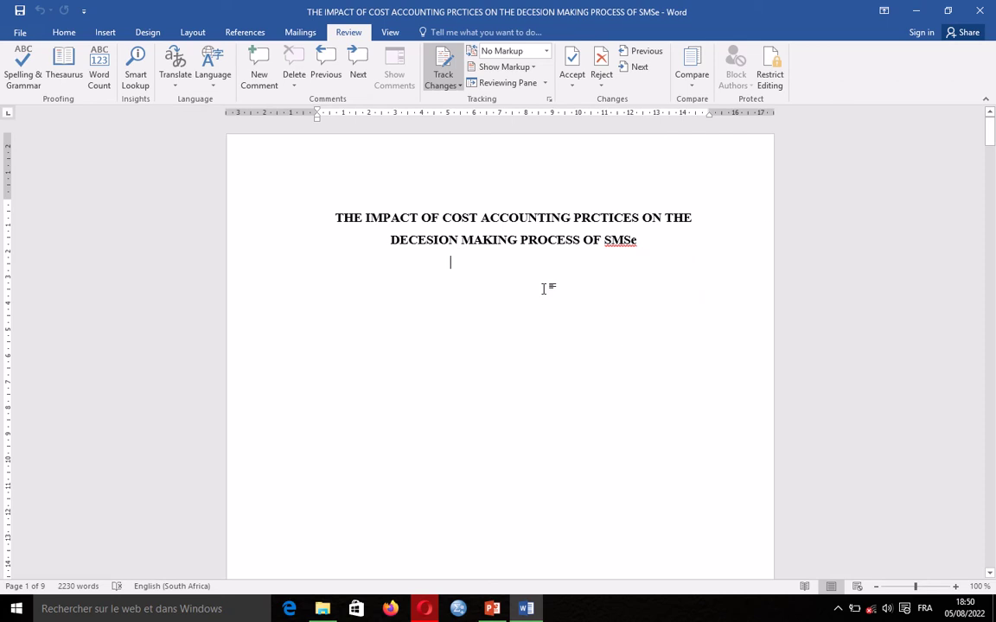
{"action": "left_click", "coordinate": [497, 51]}
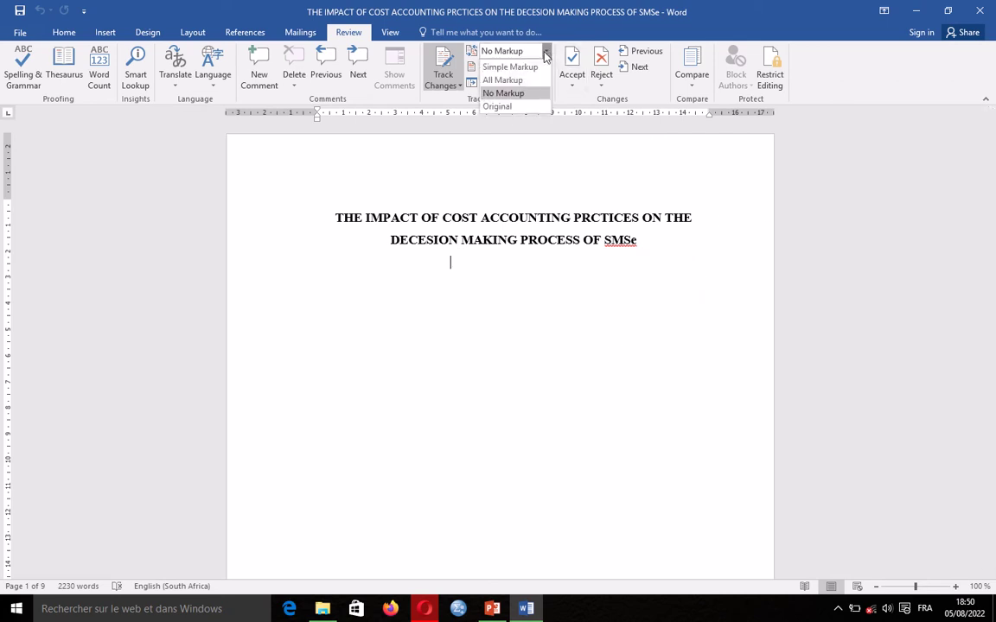
{"action": "left_click", "coordinate": [510, 66]}
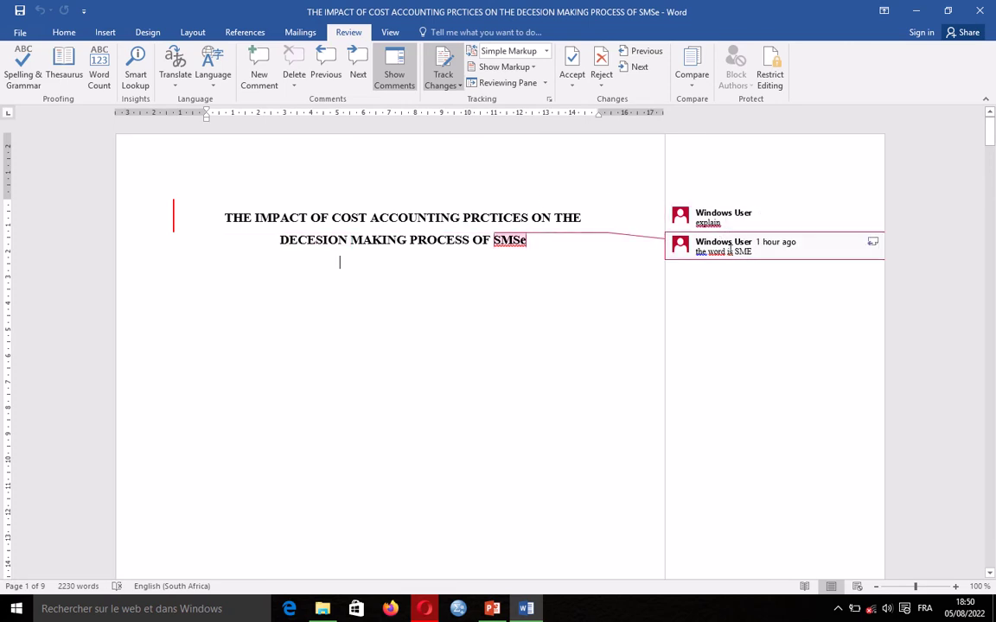
{"action": "left_click", "coordinate": [546, 51]}
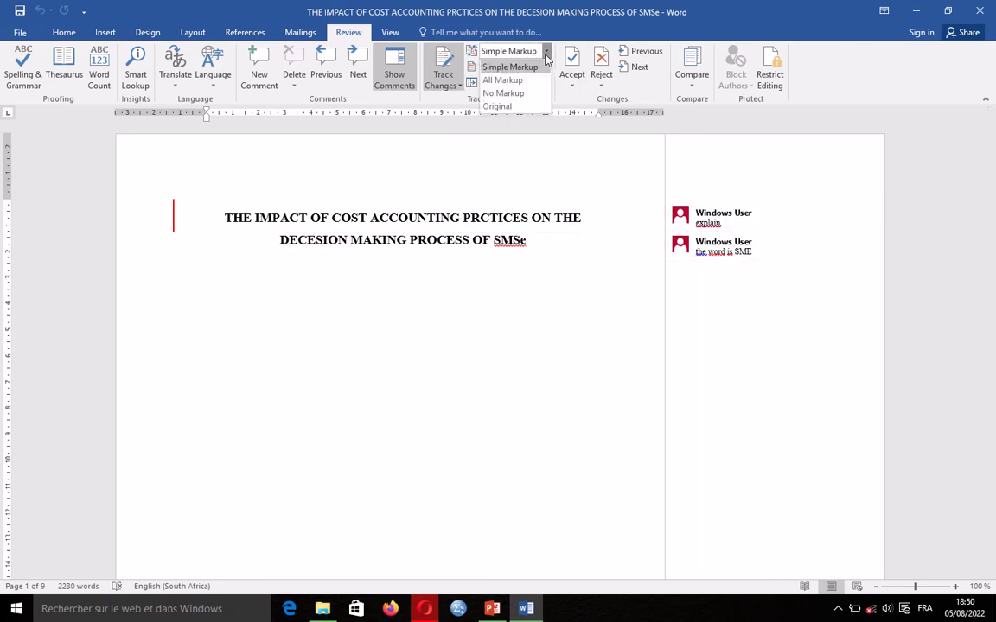
{"action": "left_click", "coordinate": [503, 80]}
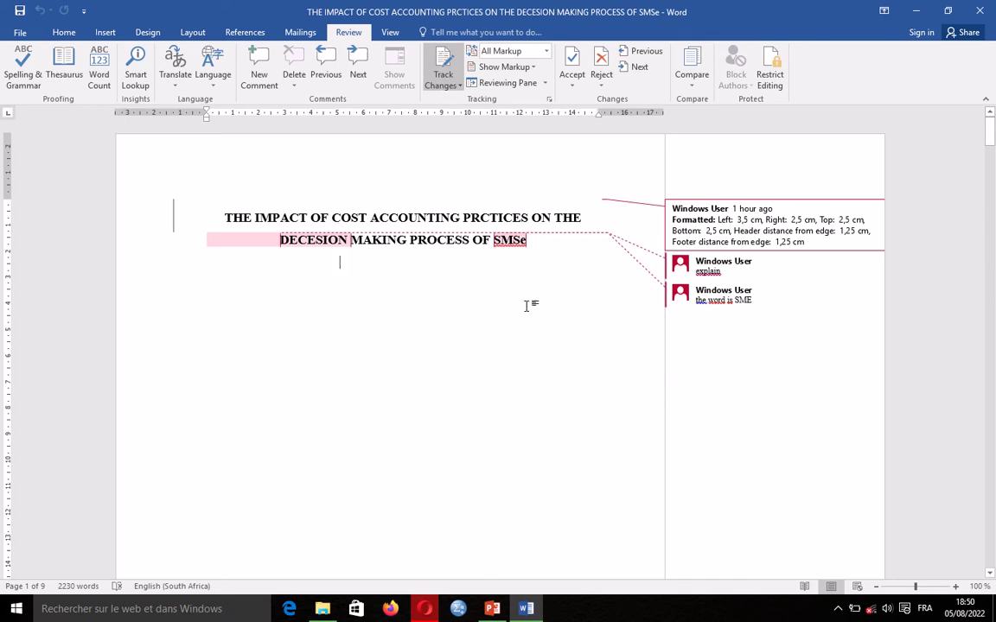
{"action": "scroll", "coordinate": [427, 352], "scroll_direction": "down", "scroll_amount": 1}
{"action": "scroll", "coordinate": [427, 352], "scroll_direction": "down", "scroll_amount": 2}
{"action": "scroll", "coordinate": [427, 352], "scroll_direction": "up", "scroll_amount": 3}
{"action": "scroll", "coordinate": [211, 273], "scroll_direction": "down", "scroll_amount": 10}
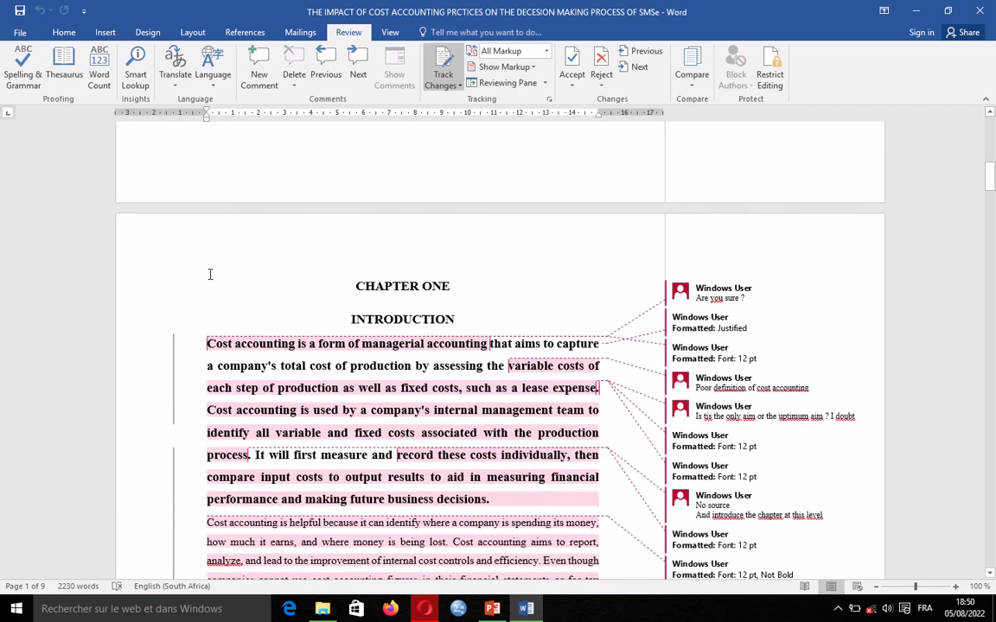
{"action": "scroll", "coordinate": [209, 274], "scroll_direction": "down", "scroll_amount": 1}
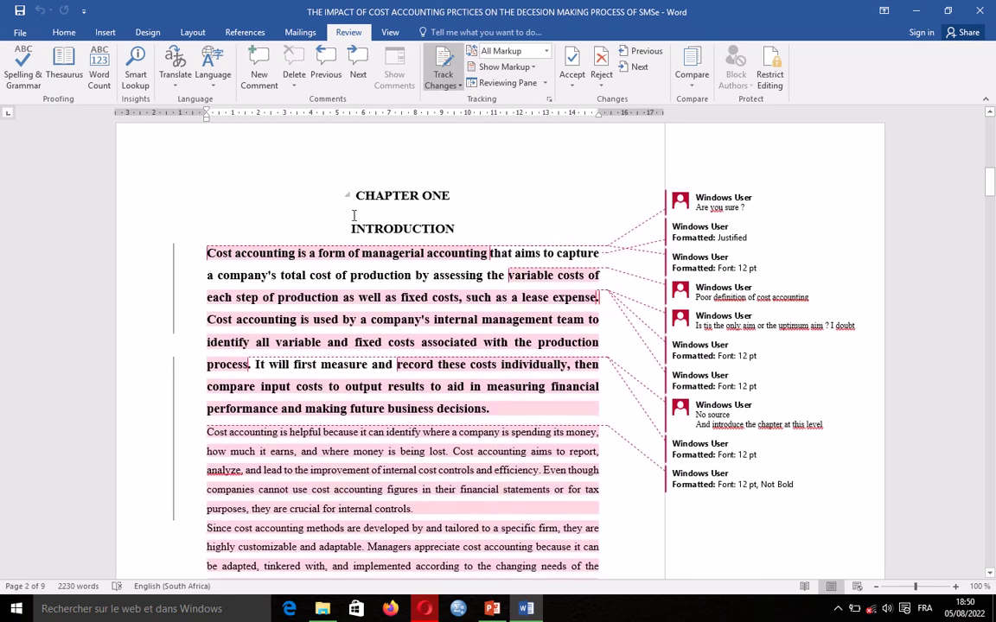
{"action": "scroll", "coordinate": [558, 281], "scroll_direction": "up", "scroll_amount": 1}
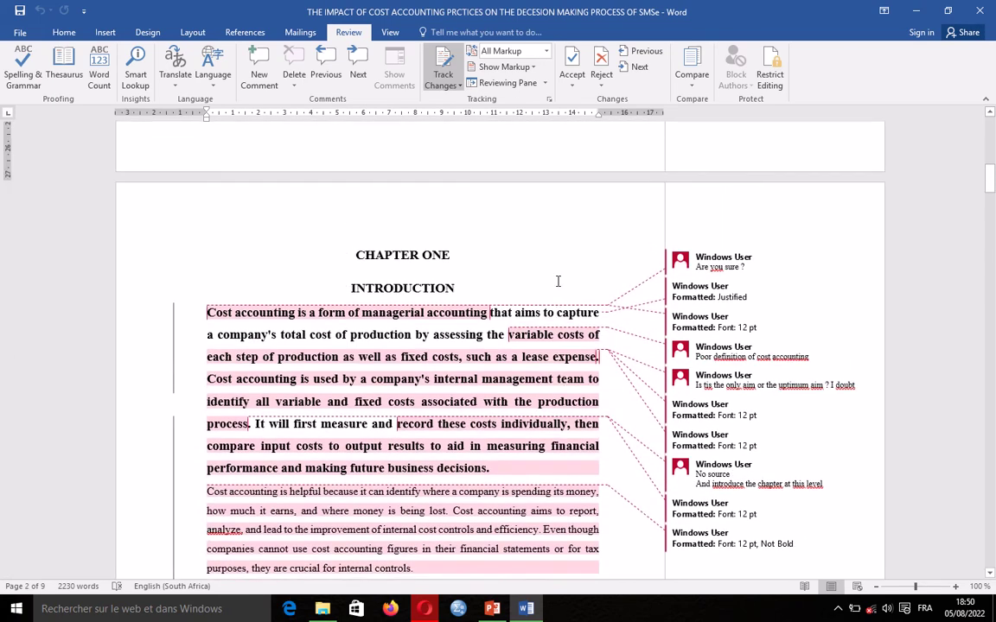
{"action": "scroll", "coordinate": [558, 281], "scroll_direction": "up", "scroll_amount": 7}
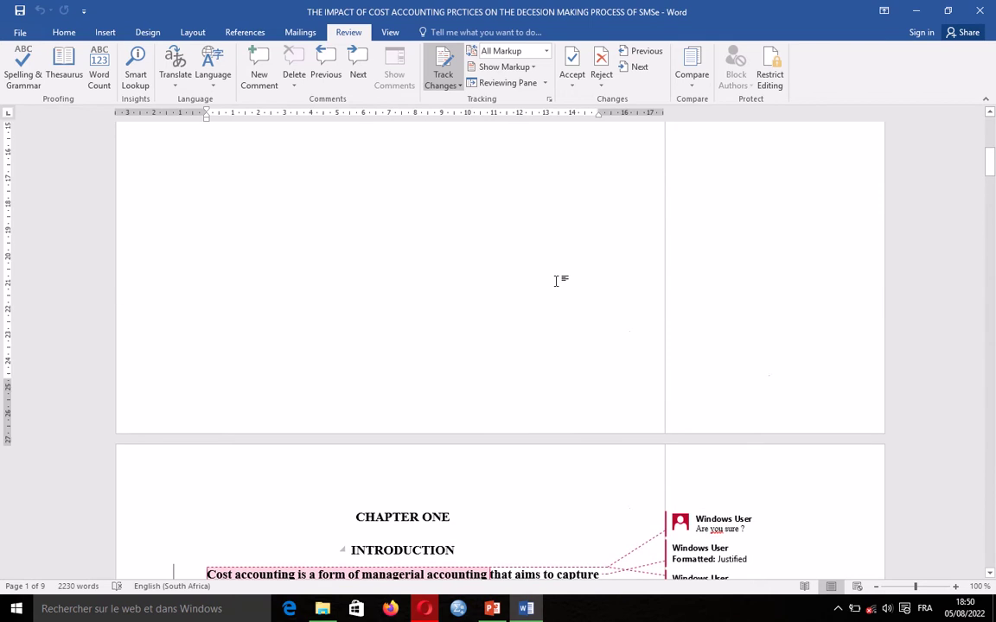
{"action": "scroll", "coordinate": [555, 281], "scroll_direction": "down", "scroll_amount": 7}
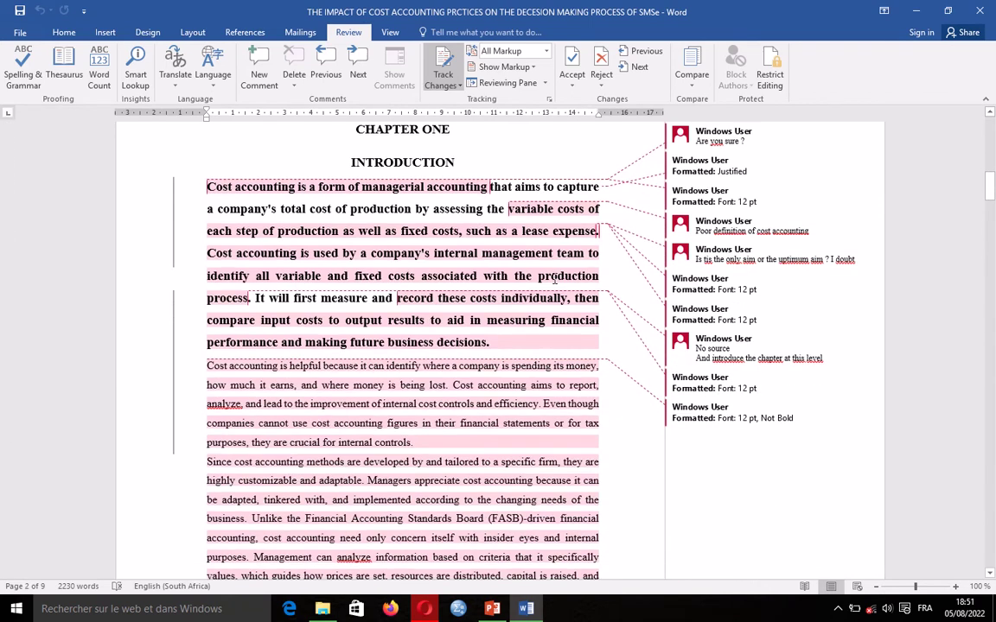
{"action": "scroll", "coordinate": [554, 279], "scroll_direction": "up", "scroll_amount": 12}
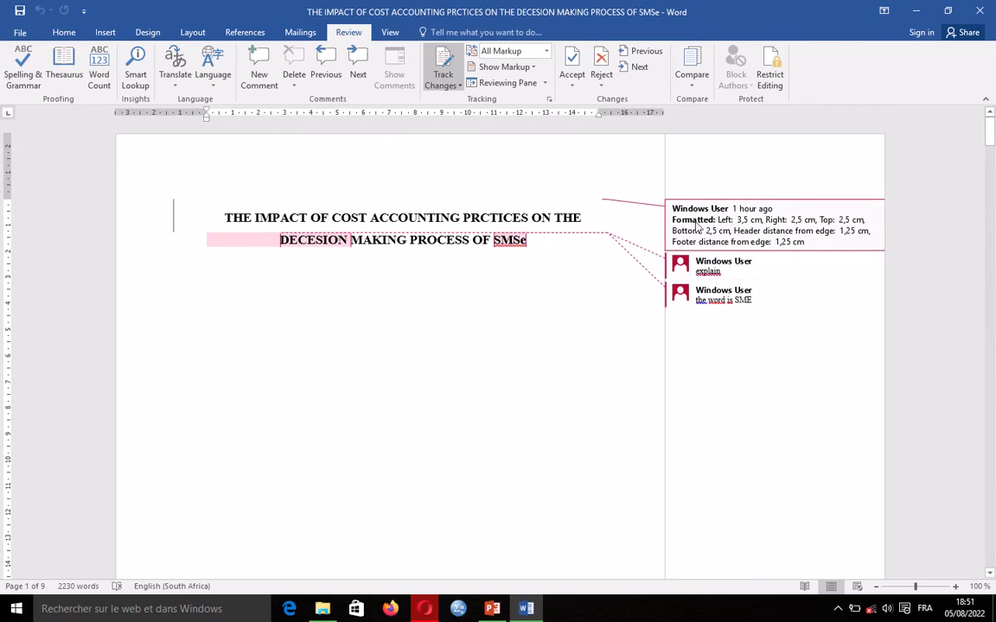
Step: Accept the title page's tracked margin formatting change from its balloon's shortcut menu
{"action": "right_click", "coordinate": [766, 232]}
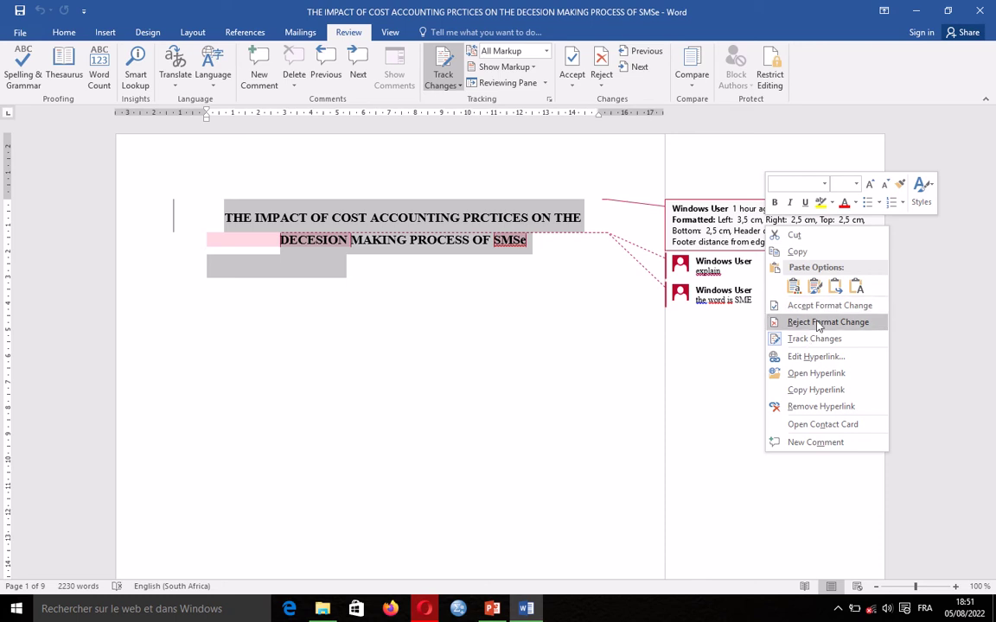
{"action": "left_click", "coordinate": [689, 371]}
{"action": "right_click", "coordinate": [724, 214]}
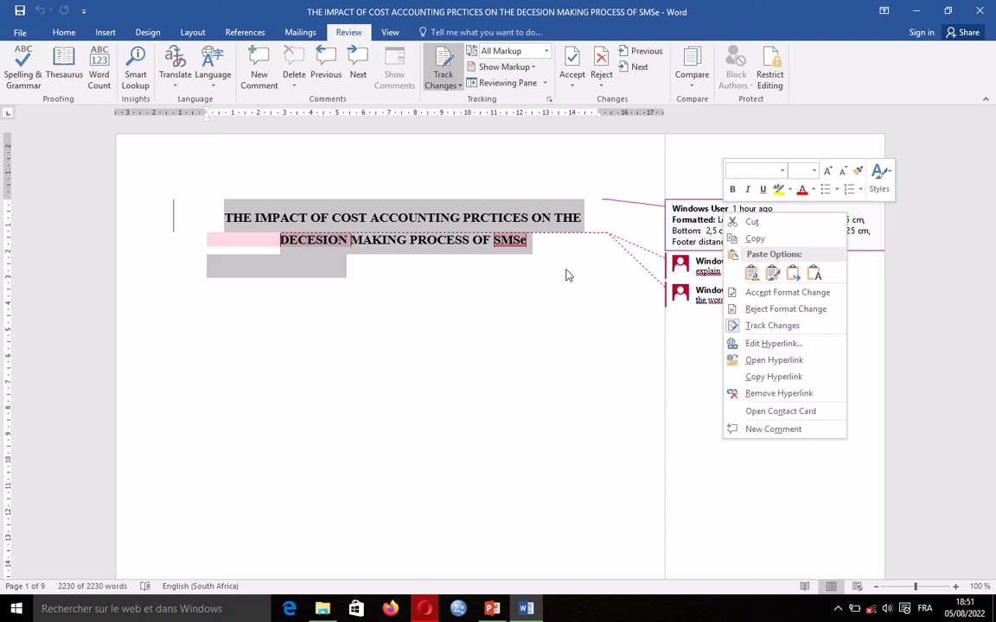
{"action": "key", "text": "Escape"}
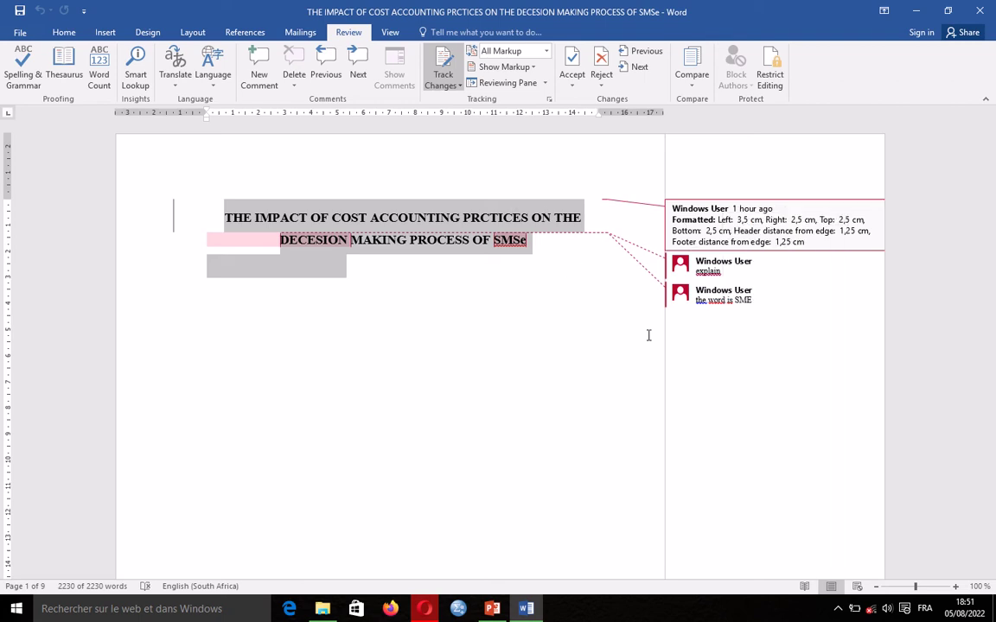
{"action": "right_click", "coordinate": [729, 226]}
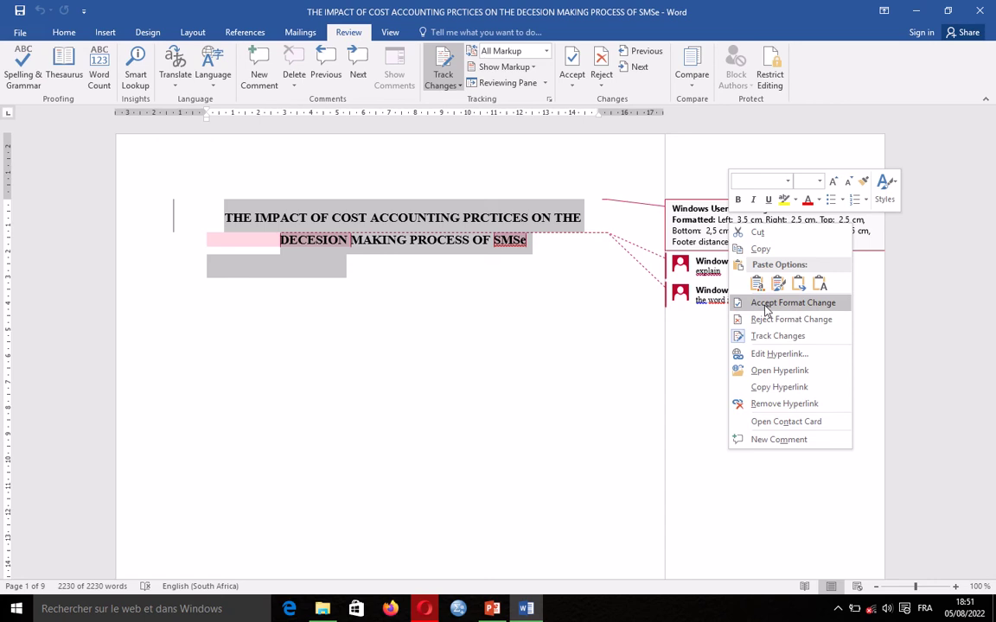
{"action": "left_click", "coordinate": [765, 306]}
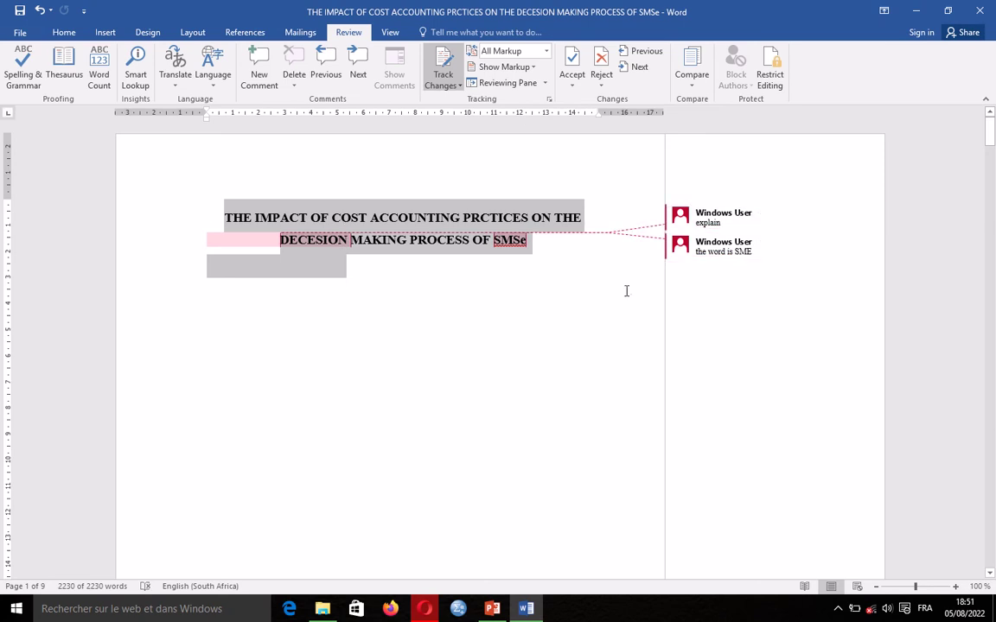
Step: Mark the 'explain' comment on the thesis title as done
{"action": "left_click", "coordinate": [459, 258]}
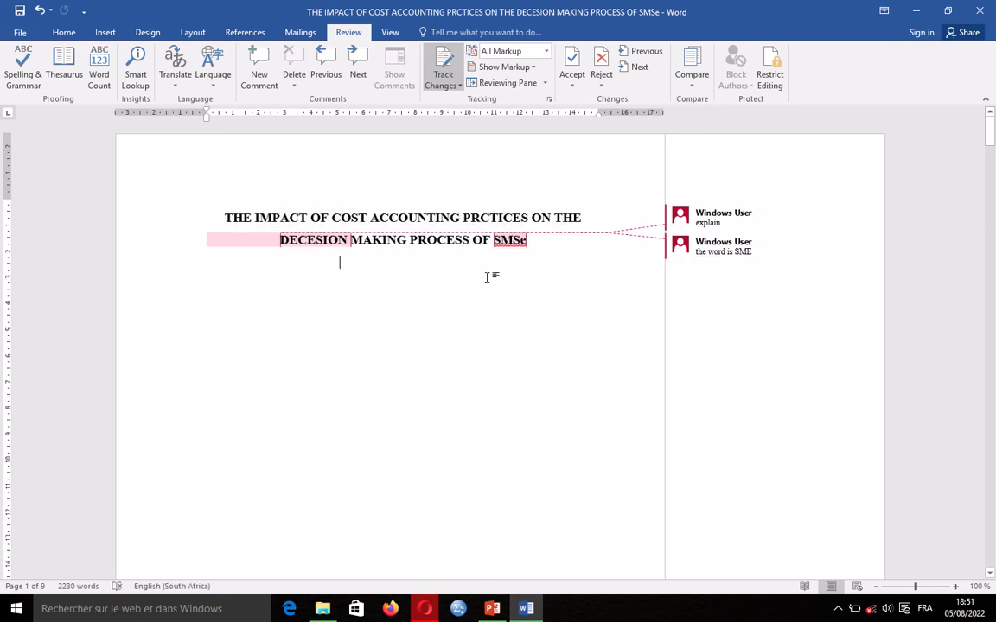
{"action": "left_click", "coordinate": [707, 223]}
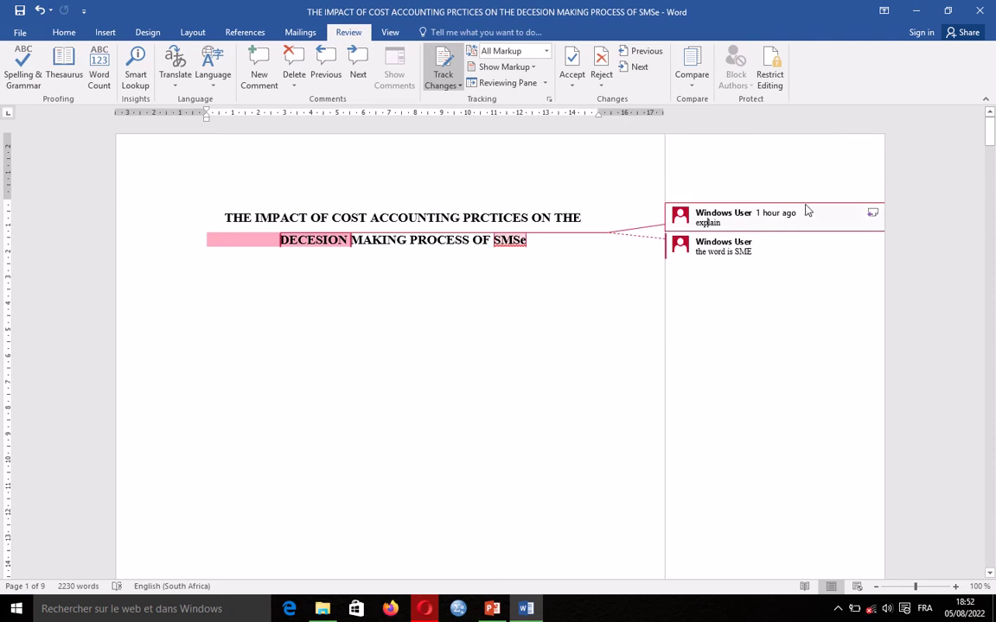
{"action": "left_click", "coordinate": [344, 241]}
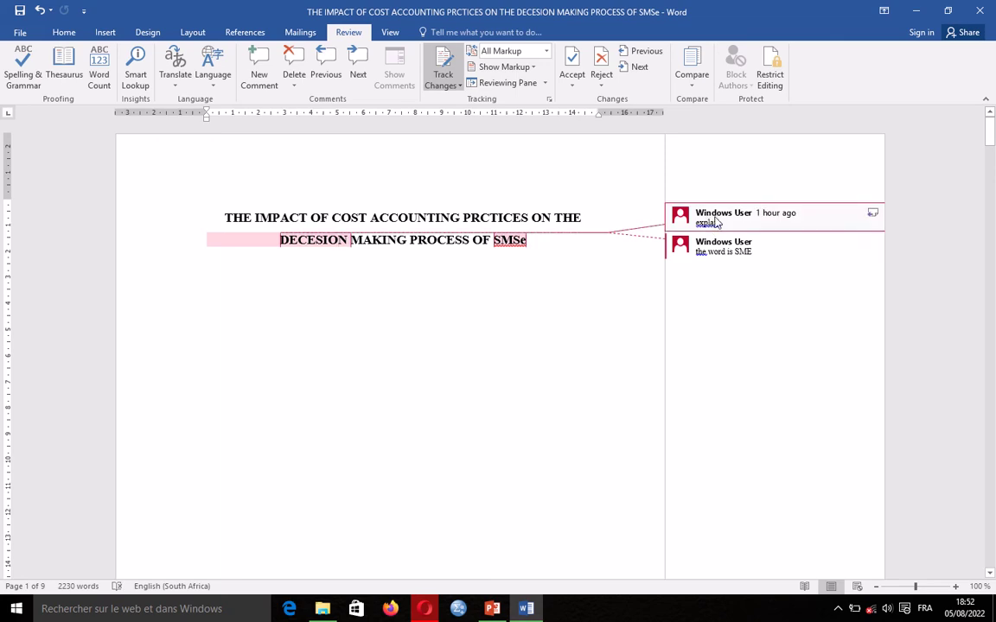
{"action": "right_click", "coordinate": [716, 222]}
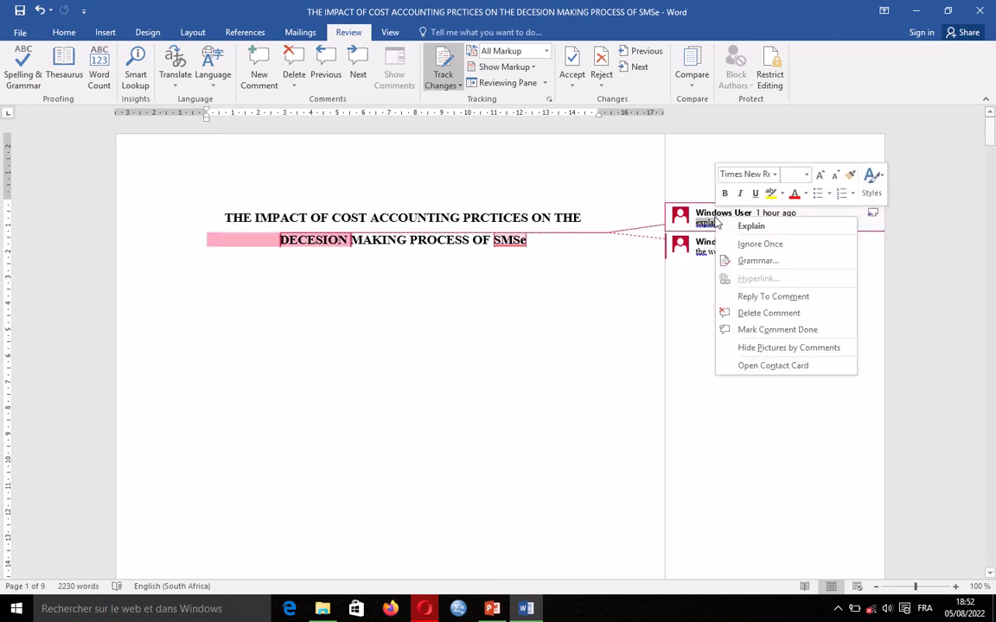
{"action": "left_click", "coordinate": [785, 331]}
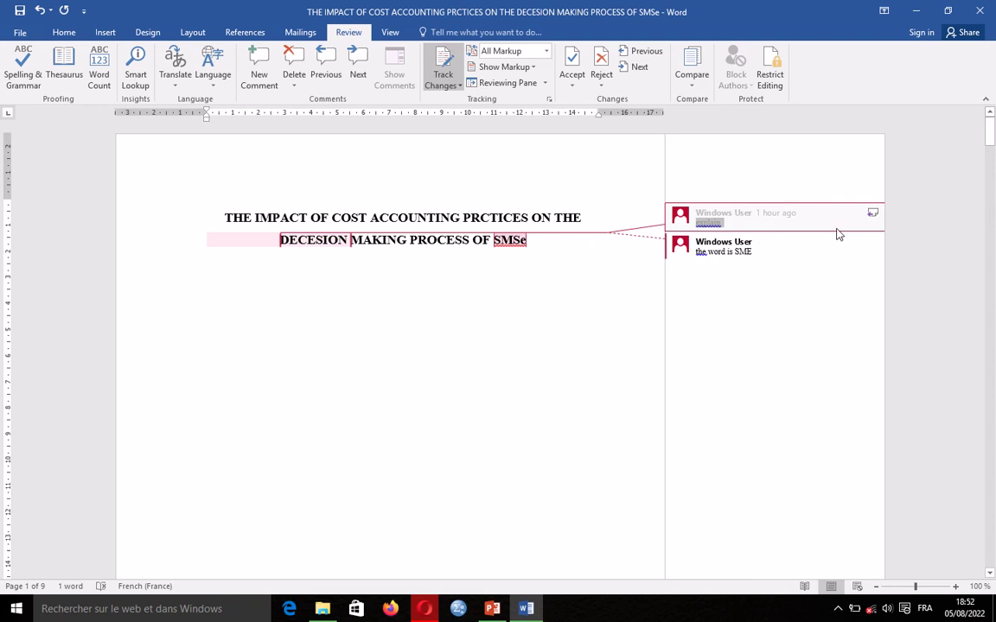
Step: Delete the 'explain' comment and place the cursor after SM in the title's SMSe
{"action": "right_click", "coordinate": [757, 222]}
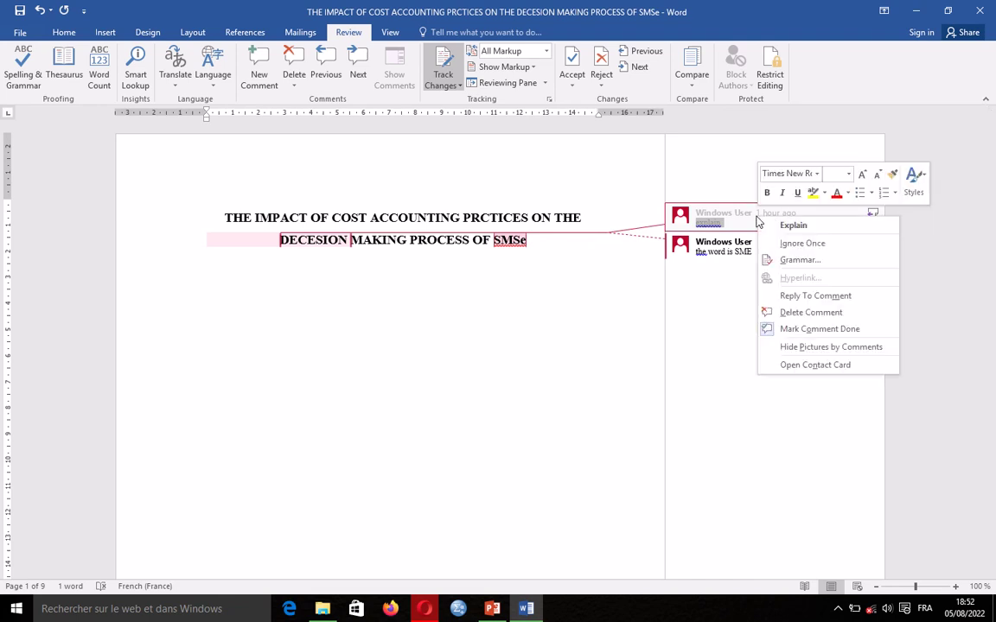
{"action": "left_click", "coordinate": [814, 315]}
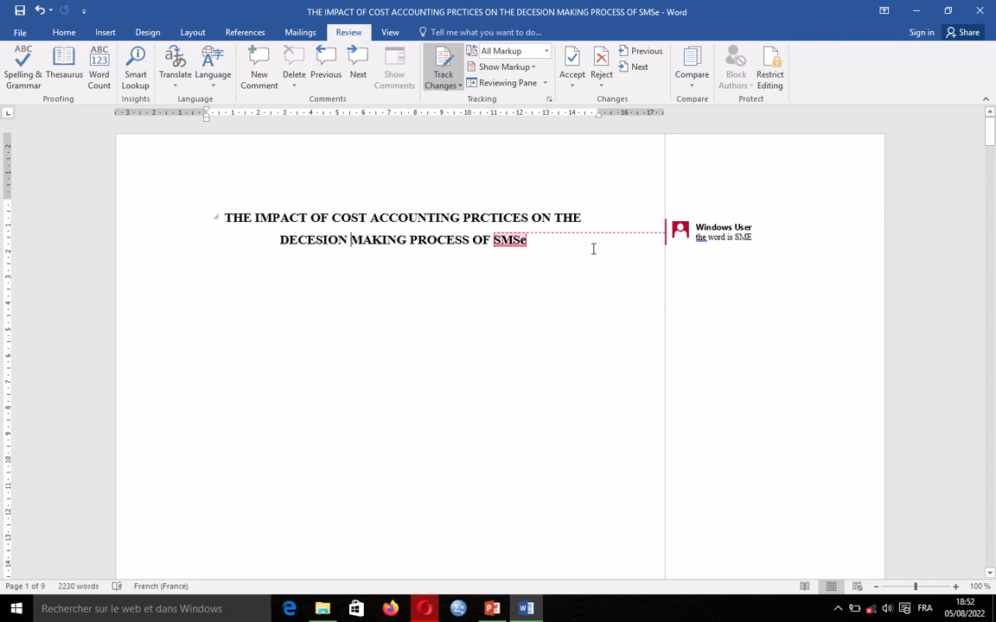
{"action": "left_click", "coordinate": [714, 242]}
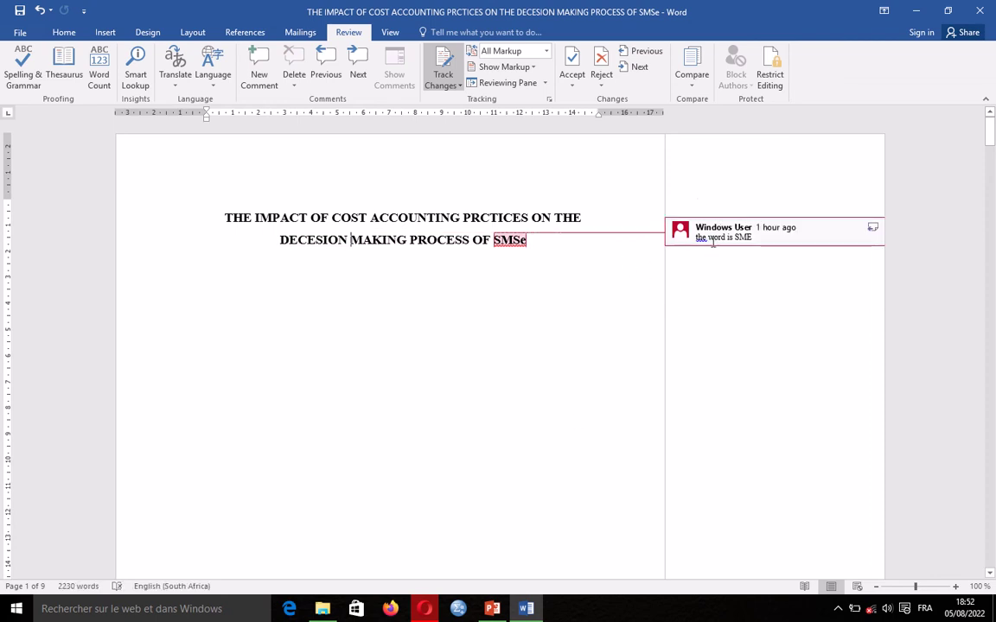
{"action": "left_click", "coordinate": [502, 268]}
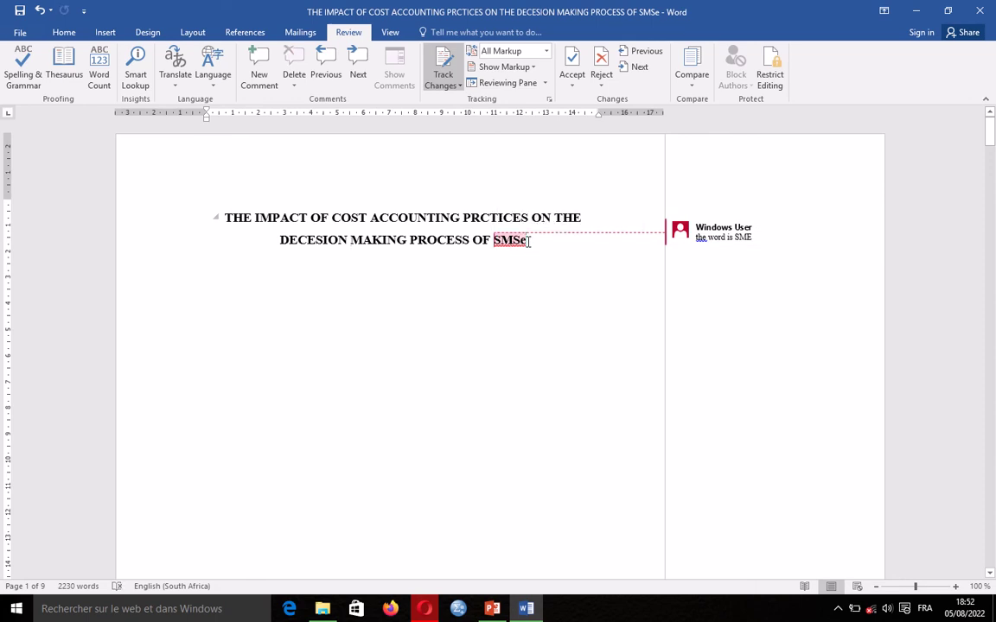
{"action": "left_click", "coordinate": [529, 242]}
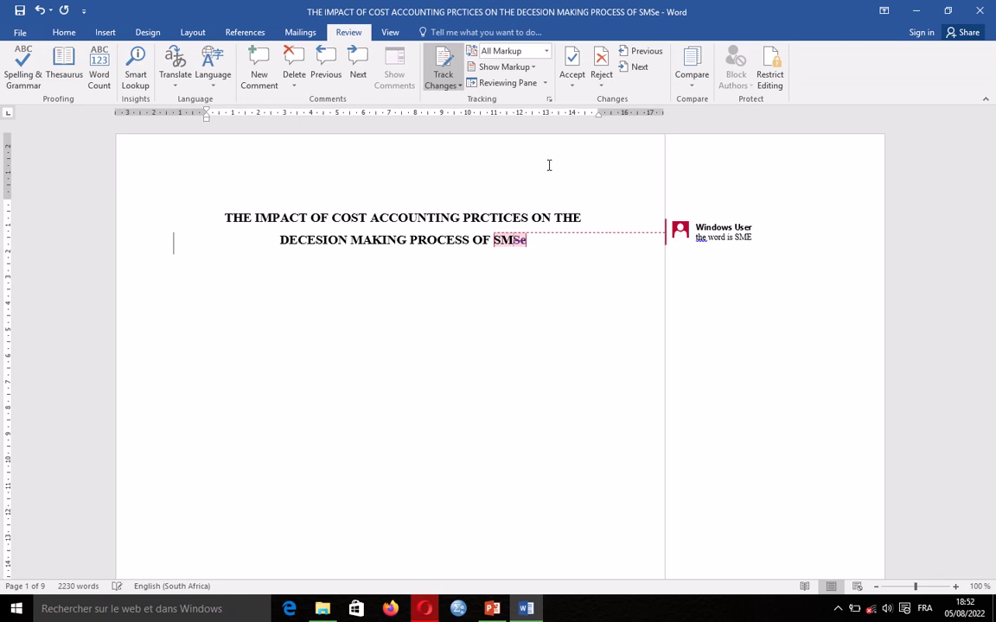
Step: Insert a tracked 'E' after SM in SMSe and delete the 'the word is SME' comment
{"action": "type", "text": "E"}
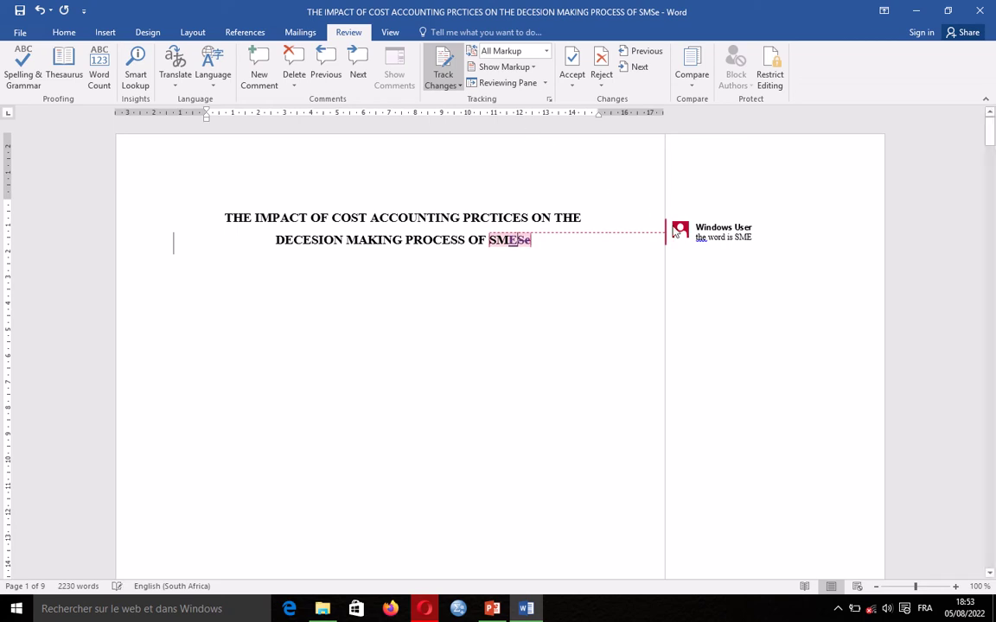
{"action": "left_click", "coordinate": [725, 237]}
{"action": "right_click", "coordinate": [732, 236]}
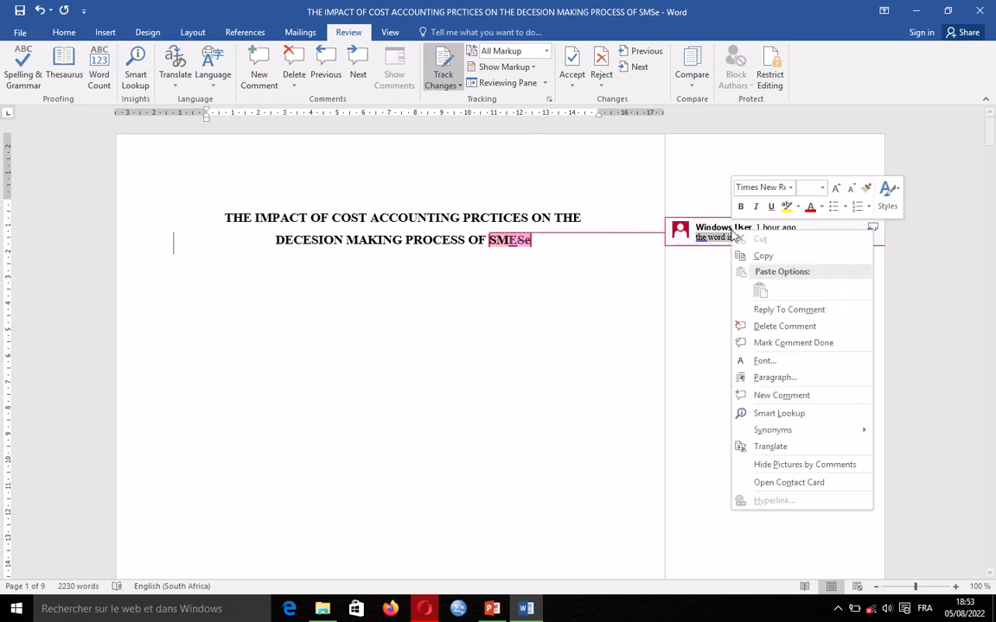
{"action": "left_click", "coordinate": [795, 327]}
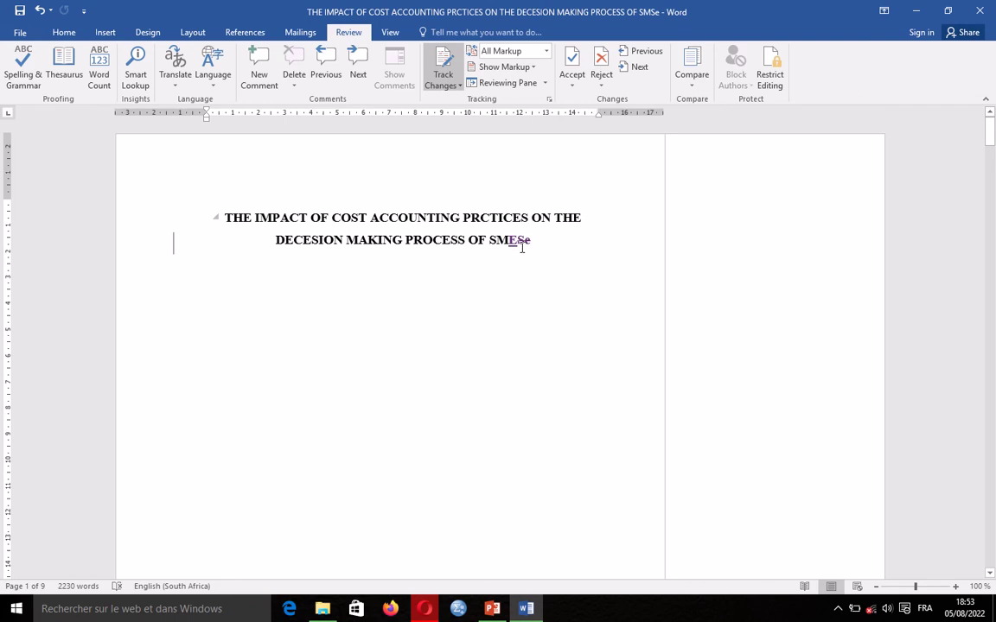
{"action": "scroll", "coordinate": [522, 248], "scroll_direction": "up", "scroll_amount": 7, "text": "ctrl"}
{"action": "scroll", "coordinate": [522, 248], "scroll_direction": "up", "scroll_amount": 6, "text": "ctrl"}
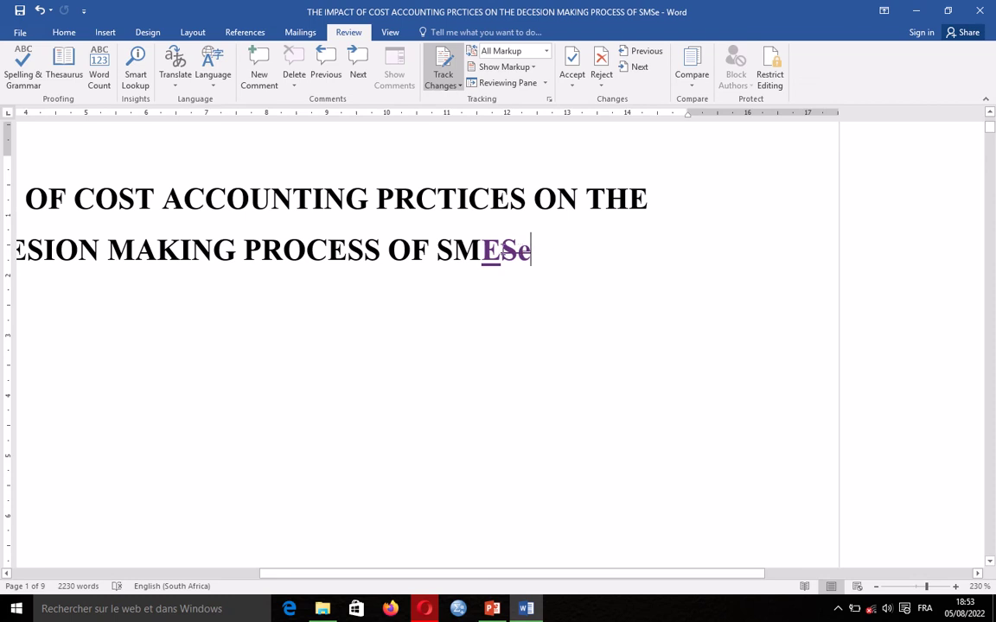
{"action": "scroll", "coordinate": [513, 253], "scroll_direction": "down", "scroll_amount": 13, "text": "ctrl"}
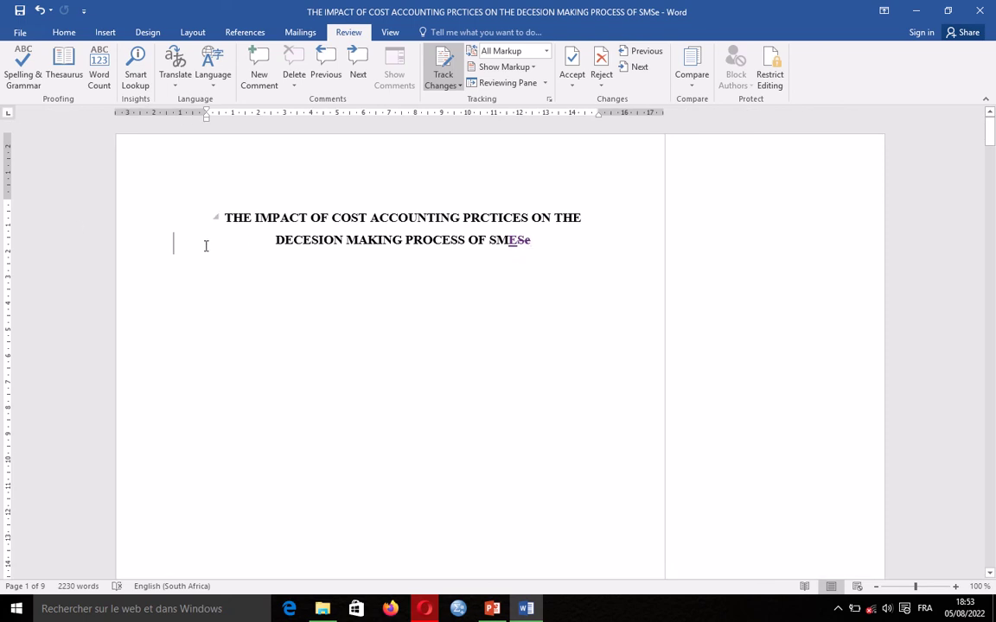
{"action": "scroll", "coordinate": [240, 251], "scroll_direction": "down", "scroll_amount": 2, "text": "ctrl"}
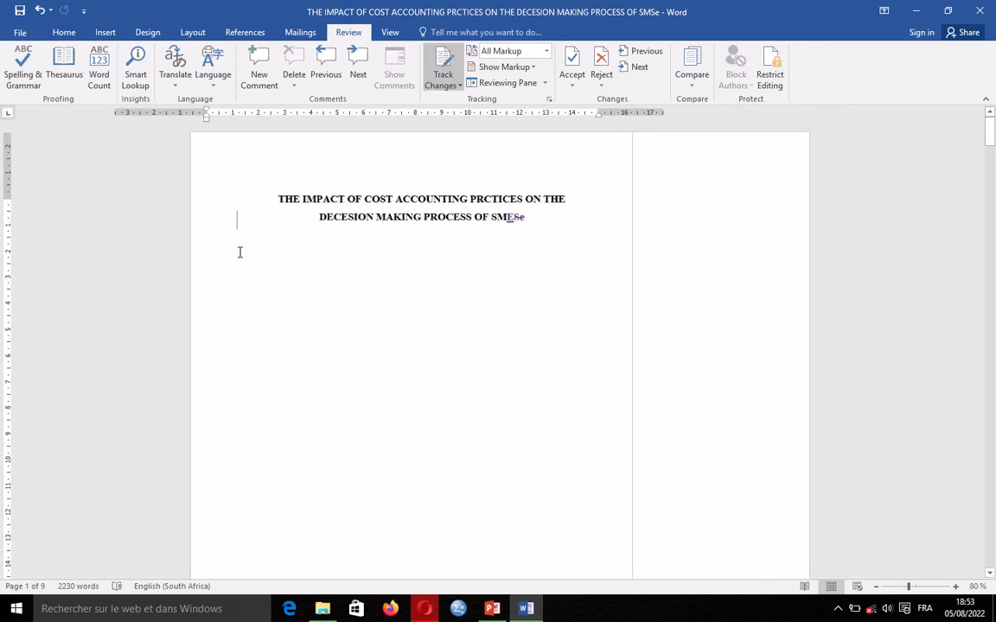
{"action": "scroll", "coordinate": [291, 278], "scroll_direction": "down", "scroll_amount": 8}
{"action": "scroll", "coordinate": [305, 283], "scroll_direction": "down", "scroll_amount": 8}
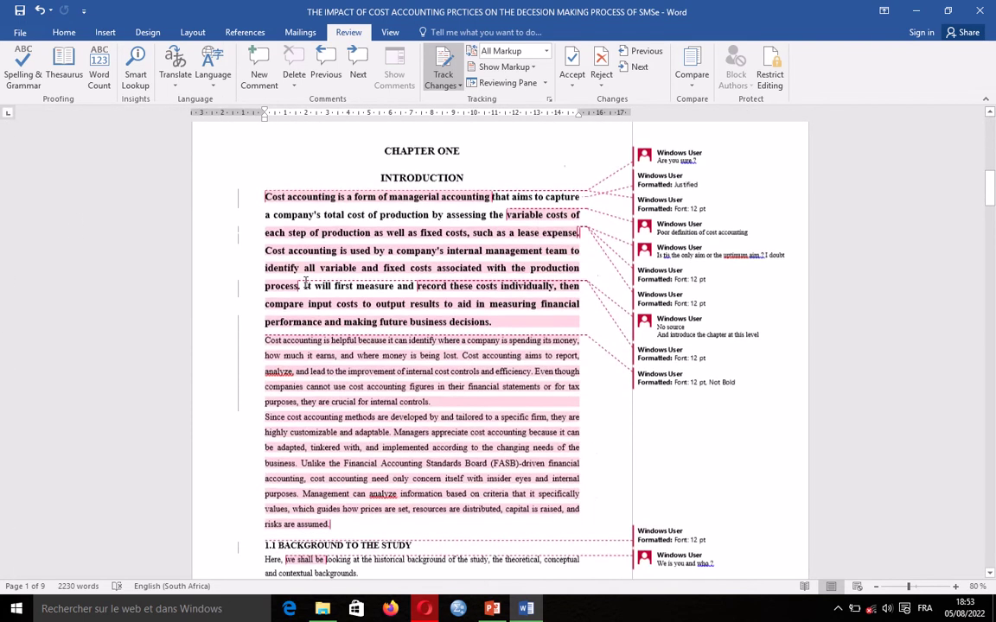
{"action": "scroll", "coordinate": [239, 358], "scroll_direction": "down", "scroll_amount": 1}
{"action": "scroll", "coordinate": [239, 357], "scroll_direction": "up", "scroll_amount": 8}
{"action": "scroll", "coordinate": [239, 358], "scroll_direction": "up", "scroll_amount": 6}
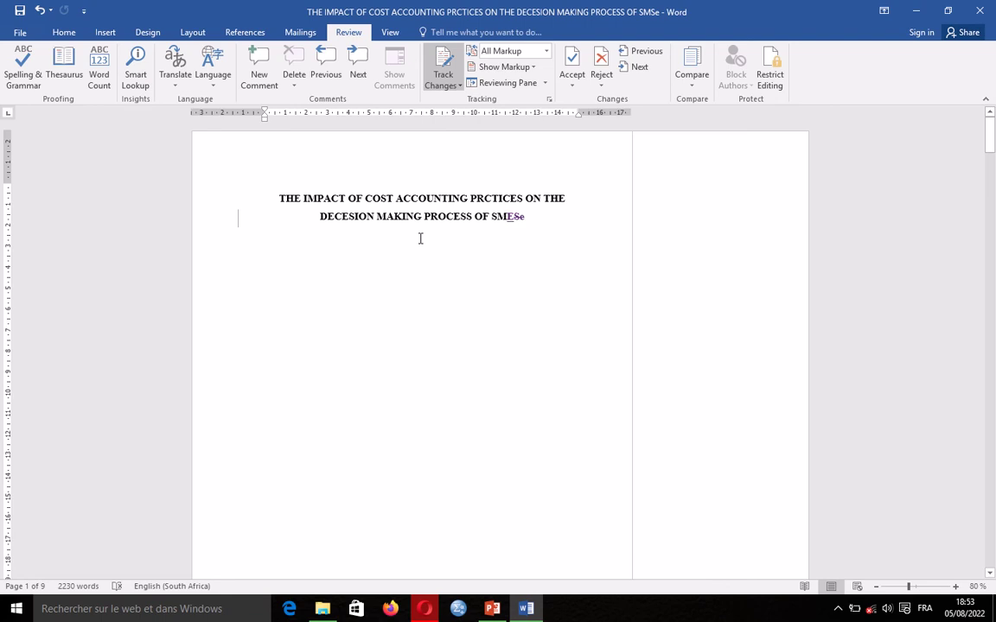
Step: Select the title and accept its tracked 'E' insertion and 'Se' deletion
{"action": "left_click_drag", "start_coordinate": [282, 192], "coordinate": [386, 250]}
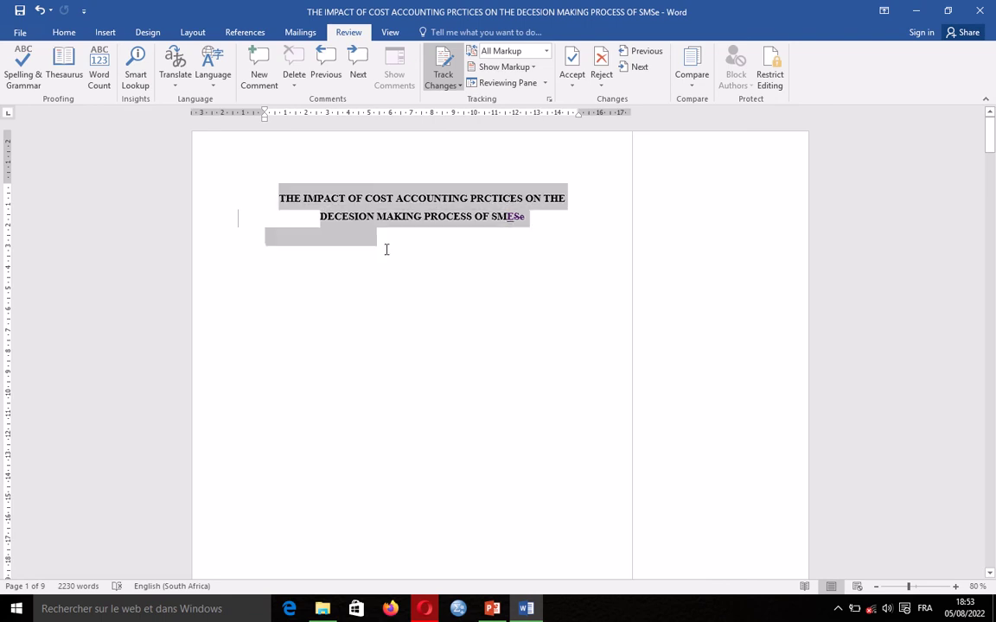
{"action": "right_click", "coordinate": [354, 205]}
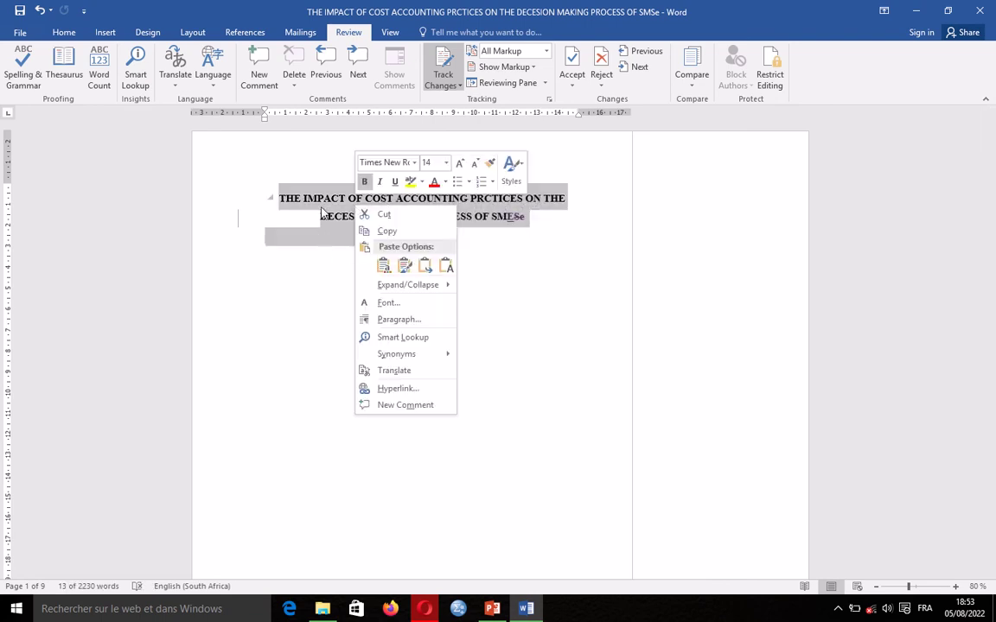
{"action": "key", "text": "Escape"}
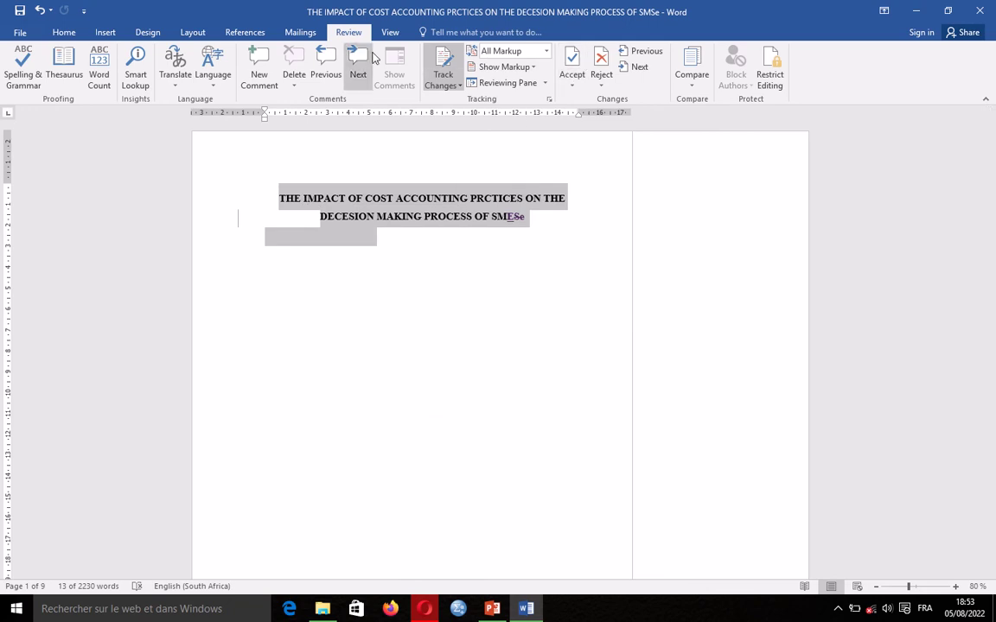
{"action": "left_click", "coordinate": [569, 59]}
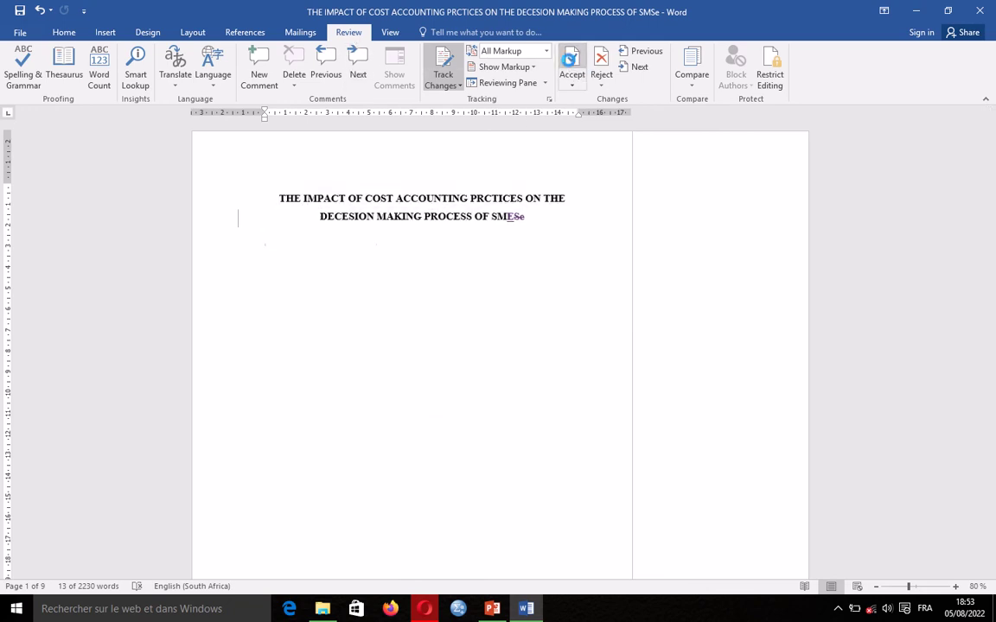
{"action": "scroll", "coordinate": [467, 278], "scroll_direction": "up", "scroll_amount": 10}
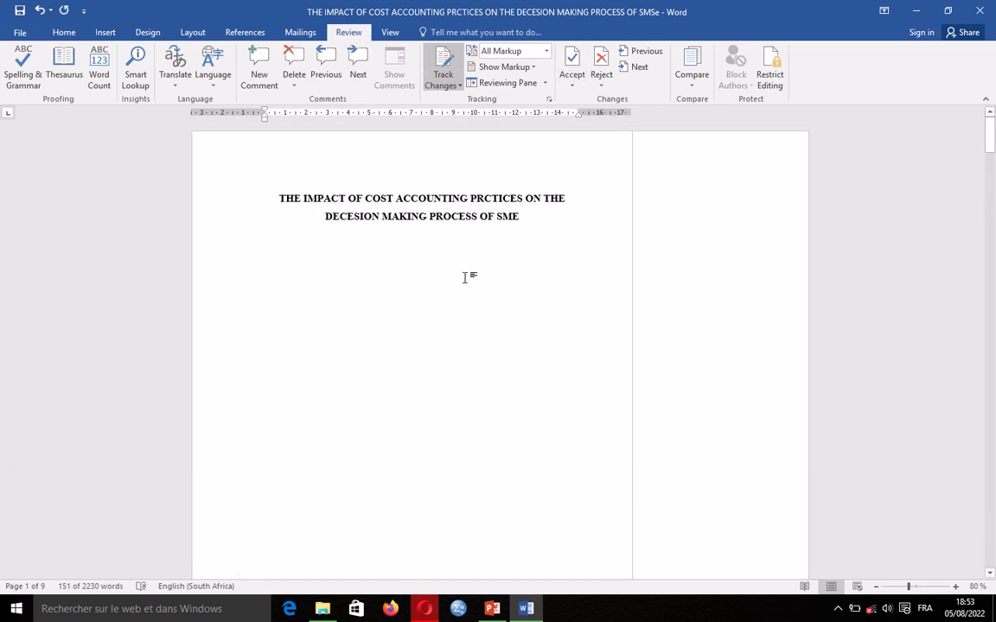
{"action": "left_click", "coordinate": [522, 216]}
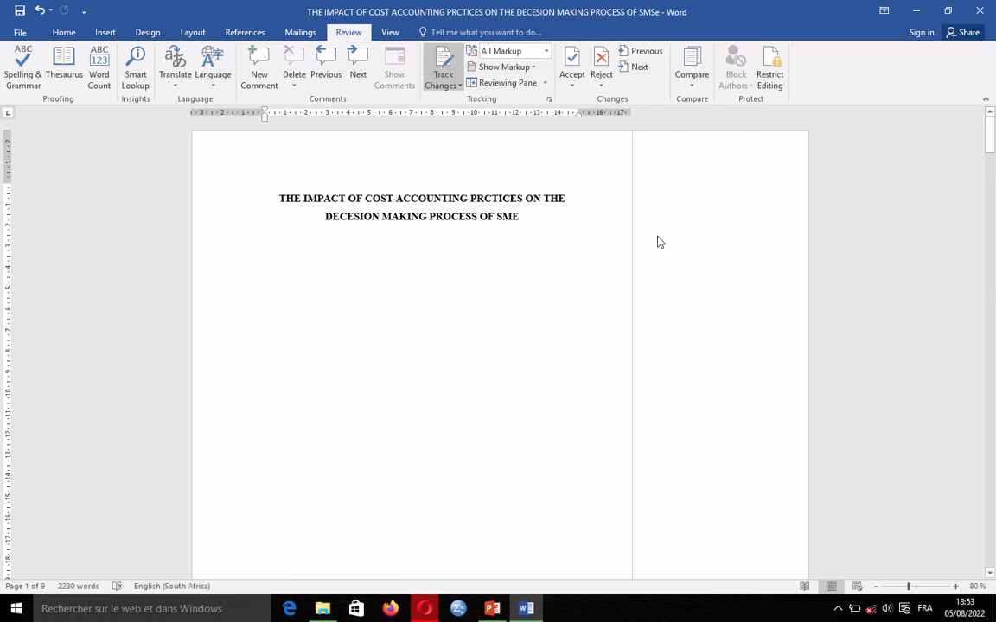
Step: Remove the stray 'gfjd' text after 'accounting' and delete the 'Are you sure?' comment
{"action": "scroll", "coordinate": [522, 308], "scroll_direction": "down", "scroll_amount": 10}
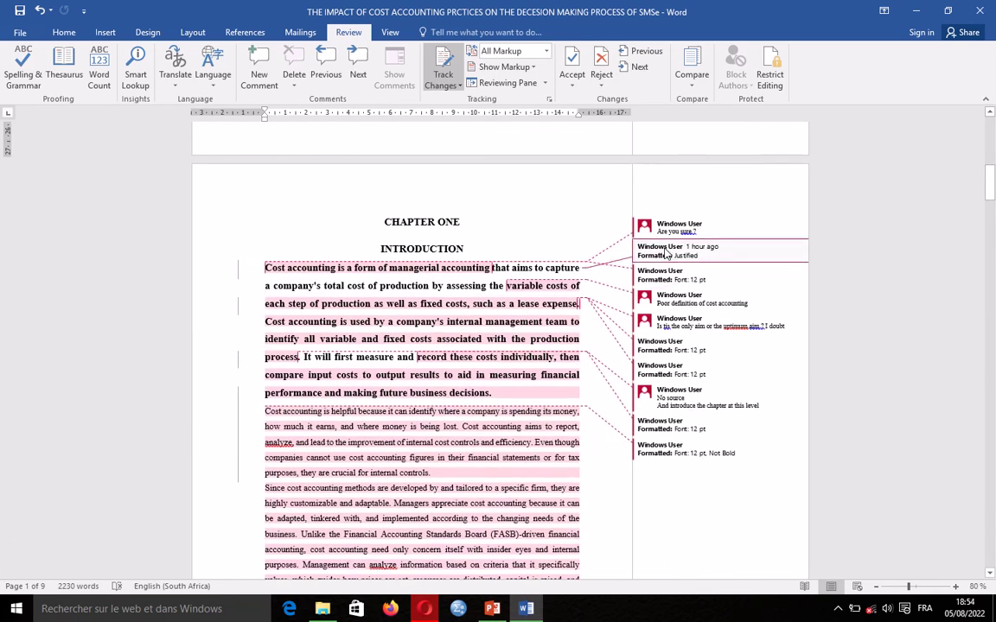
{"action": "left_click", "coordinate": [490, 267]}
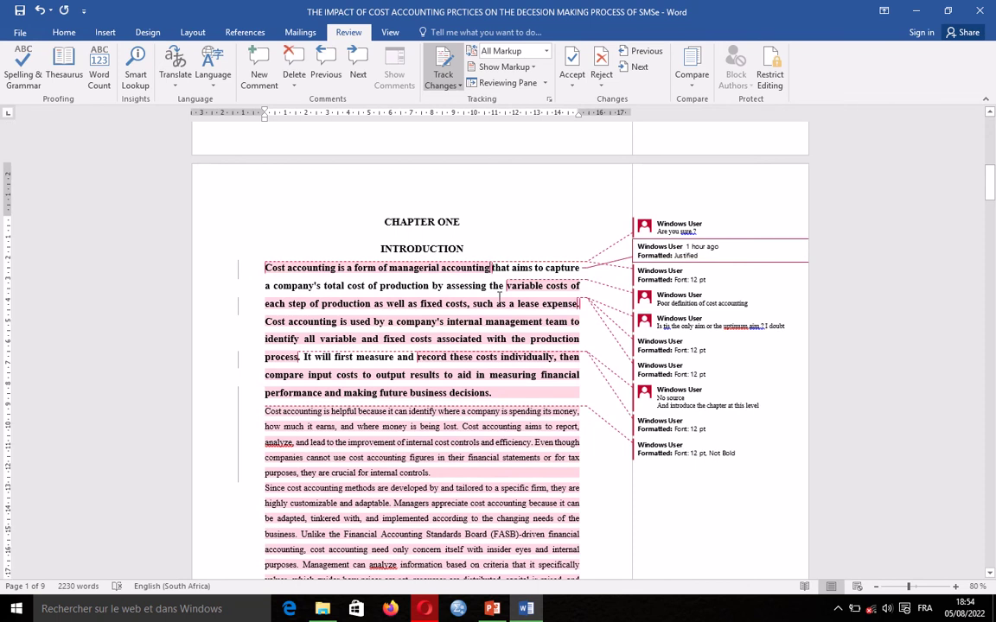
{"action": "type", "text": "gfjd"}
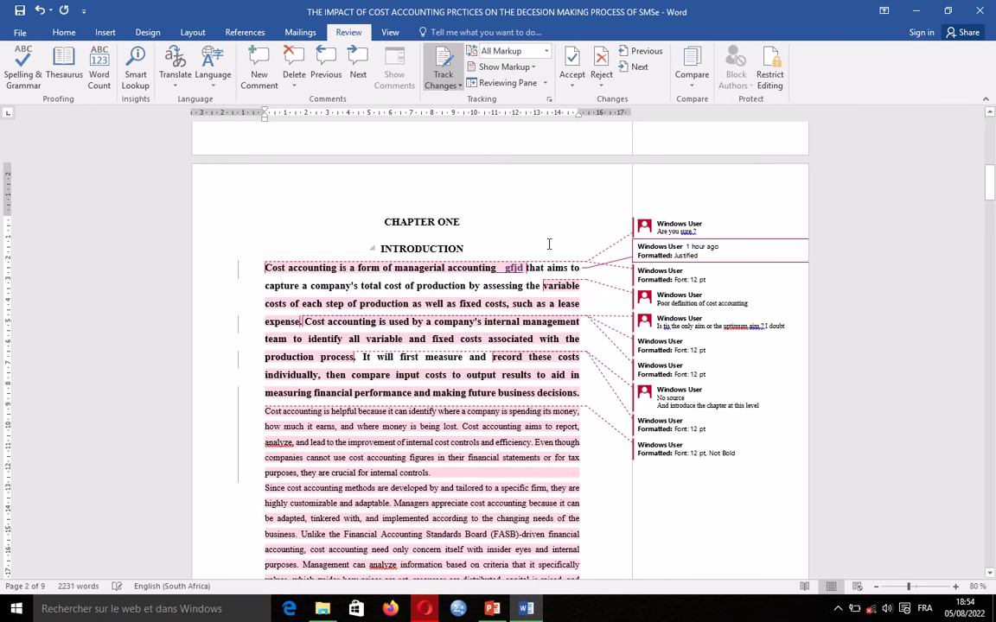
{"action": "key", "text": "BackSpace"}
{"action": "key", "text": "BackSpace"}
{"action": "key", "text": "BackSpace"}
{"action": "key", "text": "BackSpace"}
{"action": "key", "text": "BackSpace"}
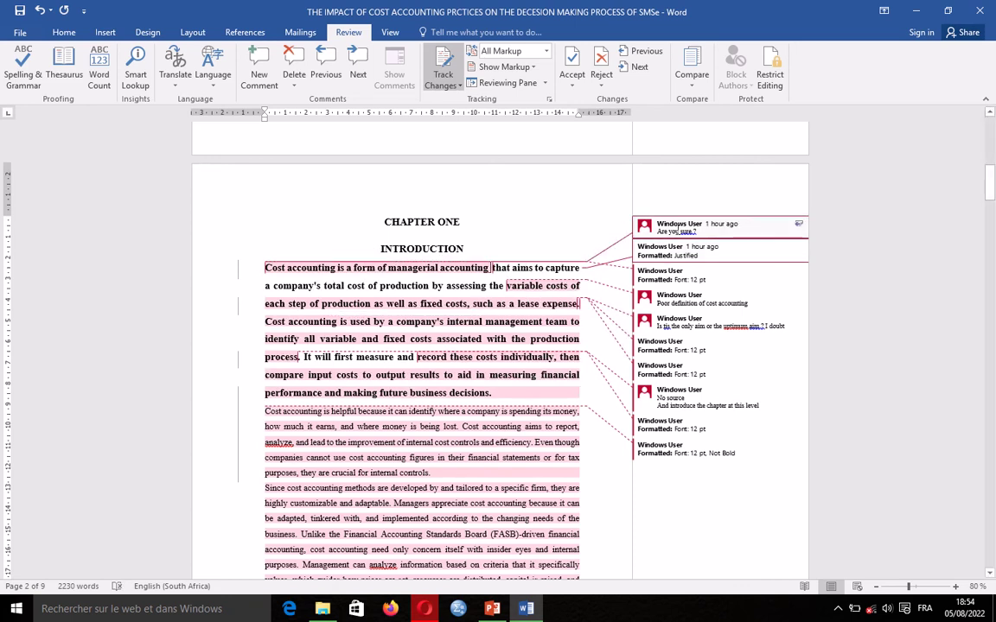
{"action": "right_click", "coordinate": [680, 231]}
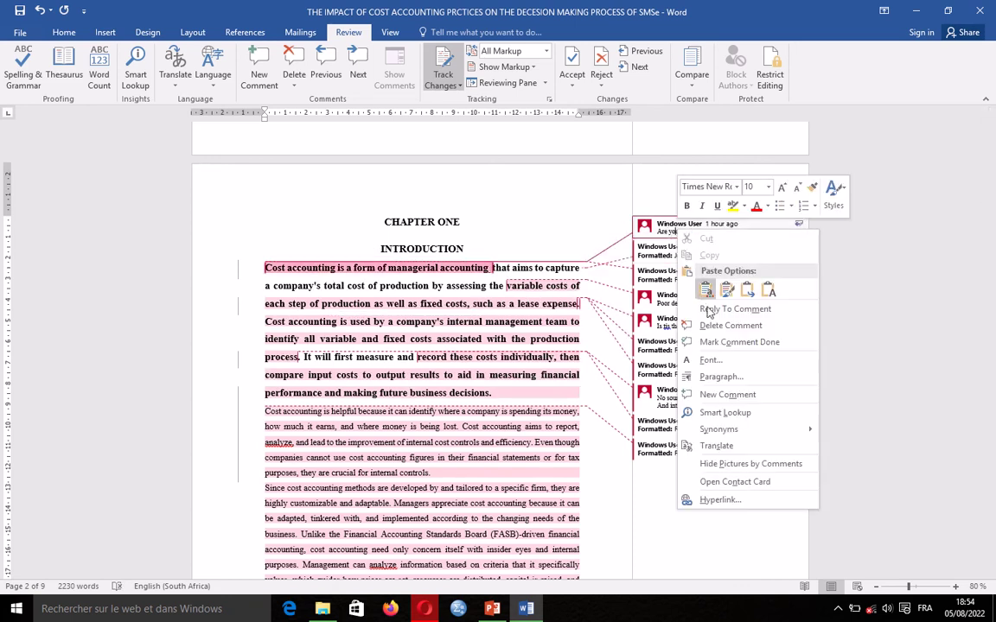
{"action": "left_click", "coordinate": [730, 326]}
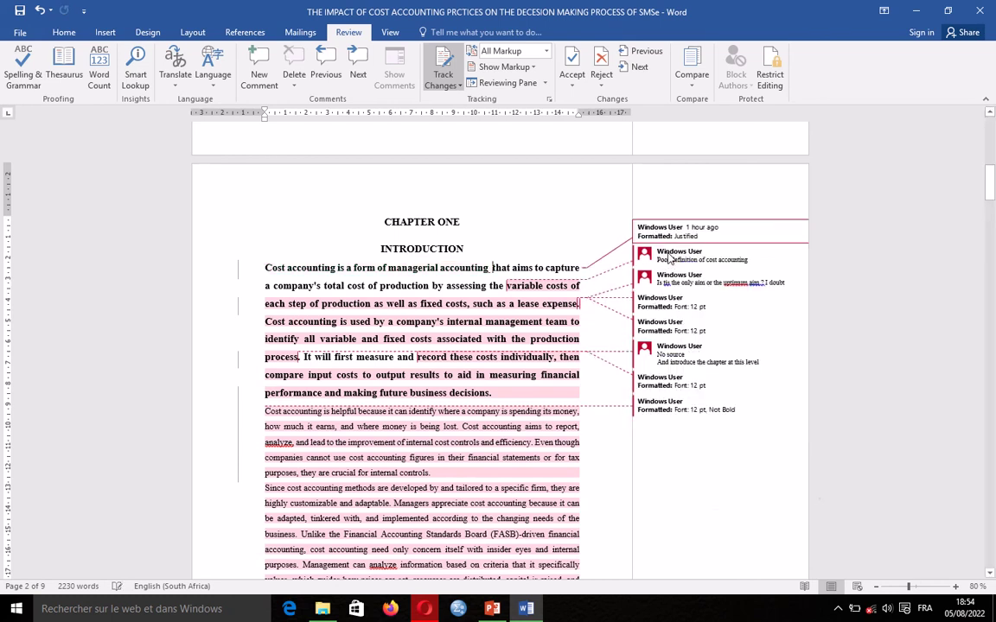
Step: Check the Justified change and cost-accounting comment, zoom to 110%, and show the Home tab
{"action": "right_click", "coordinate": [680, 253]}
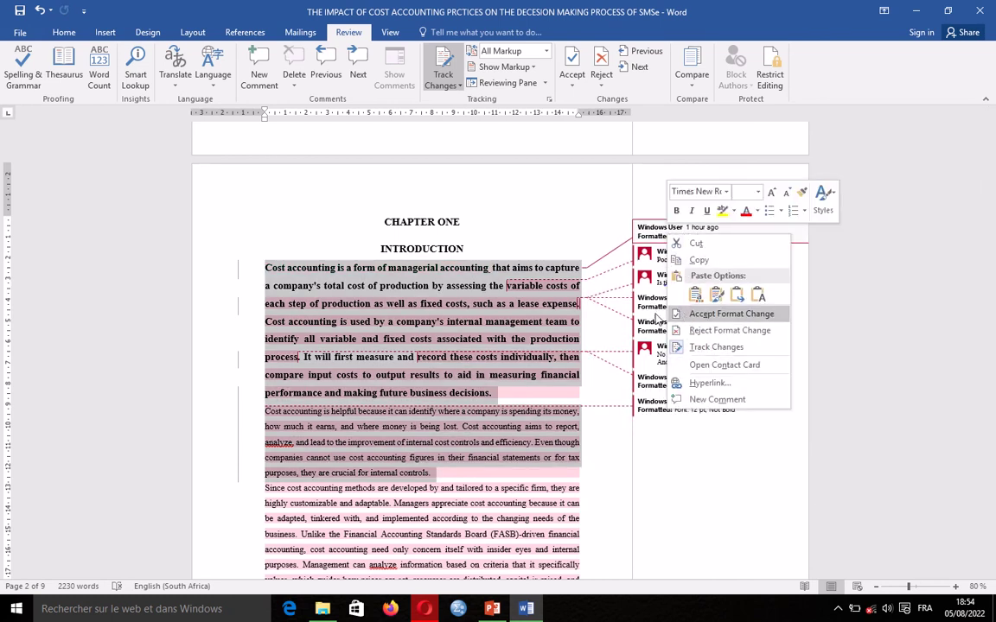
{"action": "left_click", "coordinate": [433, 310]}
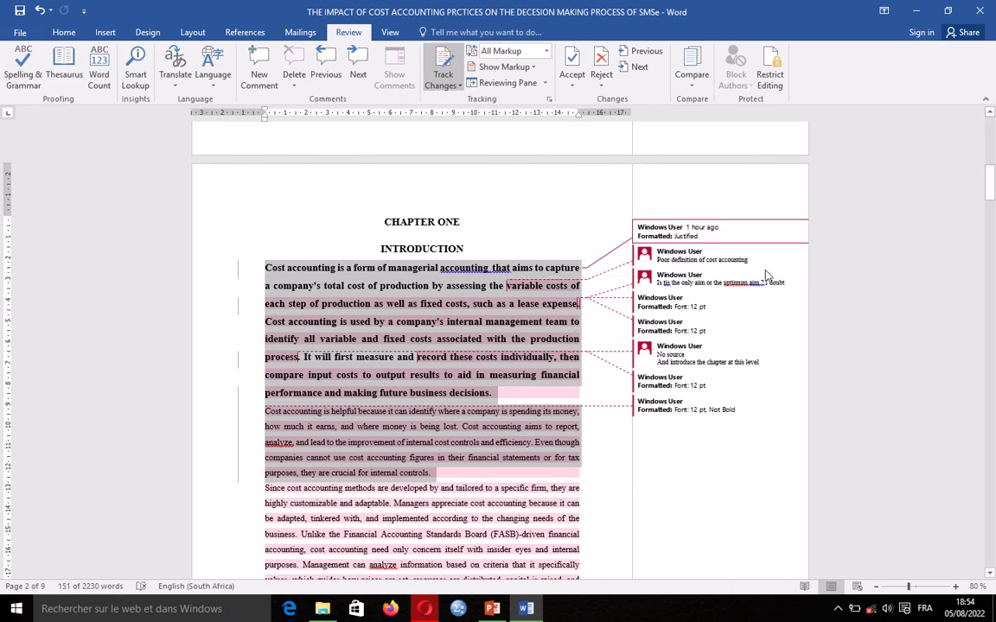
{"action": "left_click", "coordinate": [696, 259]}
{"action": "left_click", "coordinate": [570, 287]}
{"action": "scroll", "coordinate": [683, 236], "scroll_direction": "up", "scroll_amount": 2, "text": "ctrl"}
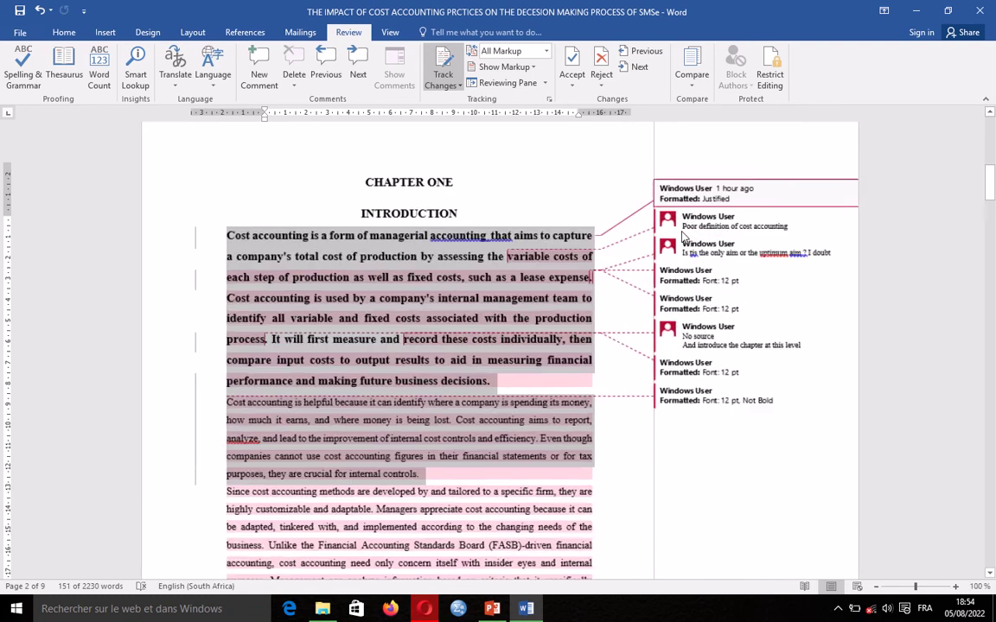
{"action": "scroll", "coordinate": [683, 236], "scroll_direction": "up", "scroll_amount": 1, "text": "ctrl"}
{"action": "scroll", "coordinate": [818, 222], "scroll_direction": "up", "scroll_amount": 3}
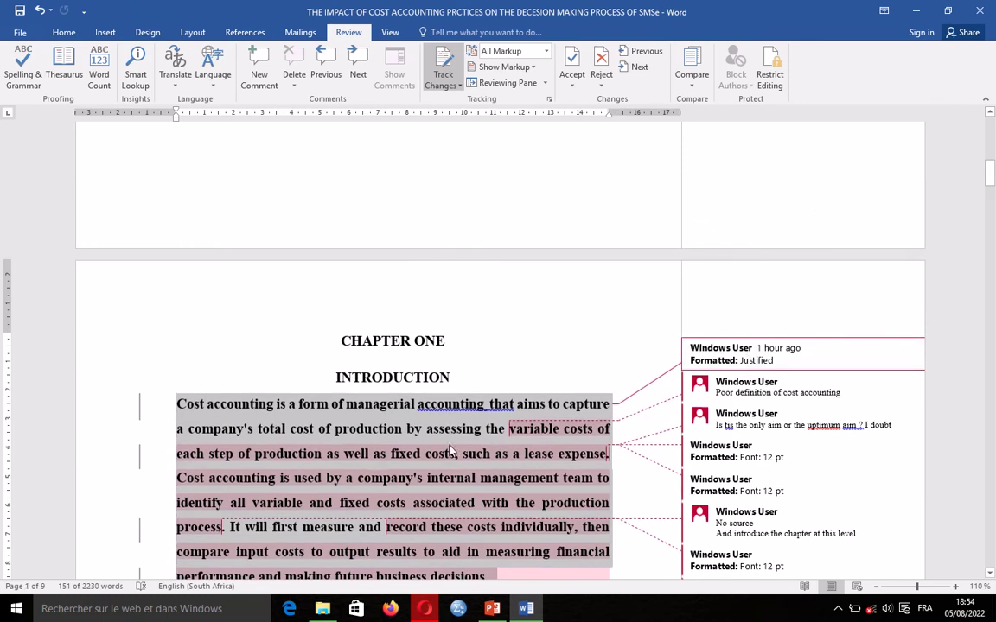
{"action": "left_click", "coordinate": [63, 33]}
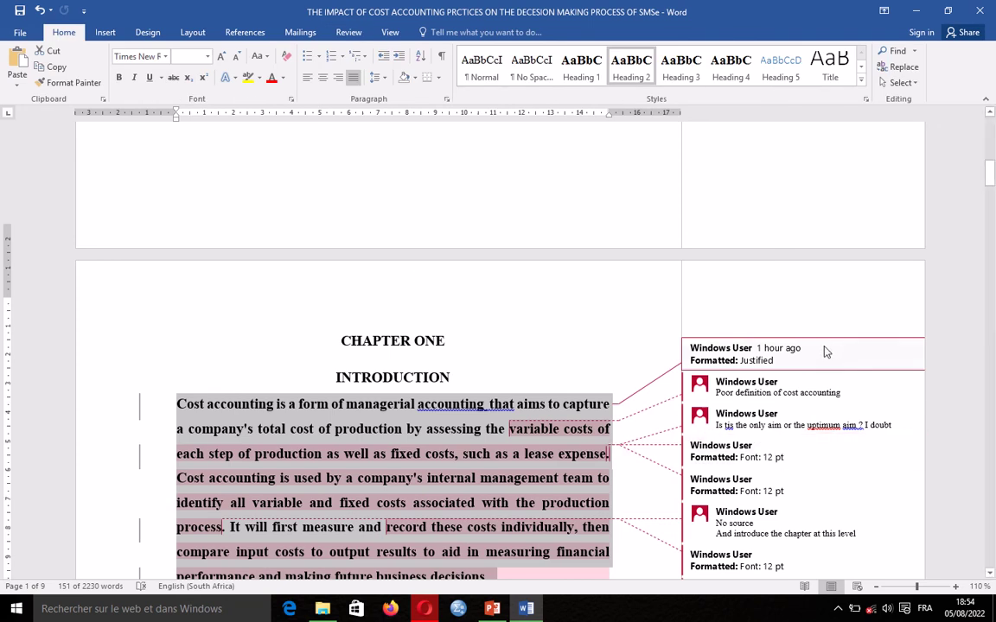
Step: Accept the introduction's tracked Justified and font formatting changes via Review > Accept
{"action": "scroll", "coordinate": [822, 349], "scroll_direction": "down", "scroll_amount": 3}
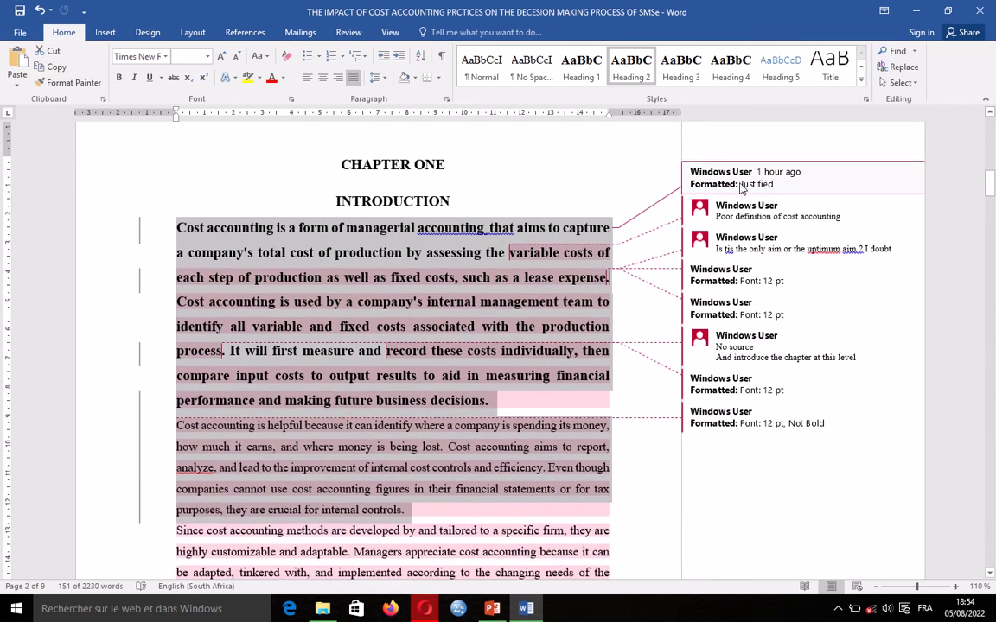
{"action": "right_click", "coordinate": [742, 189]}
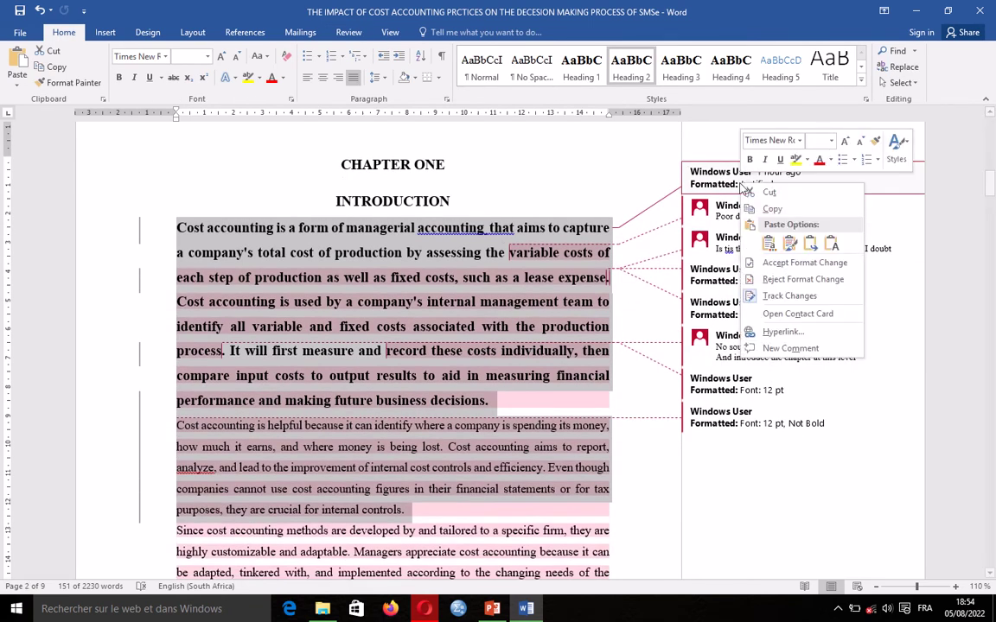
{"action": "left_click", "coordinate": [786, 266]}
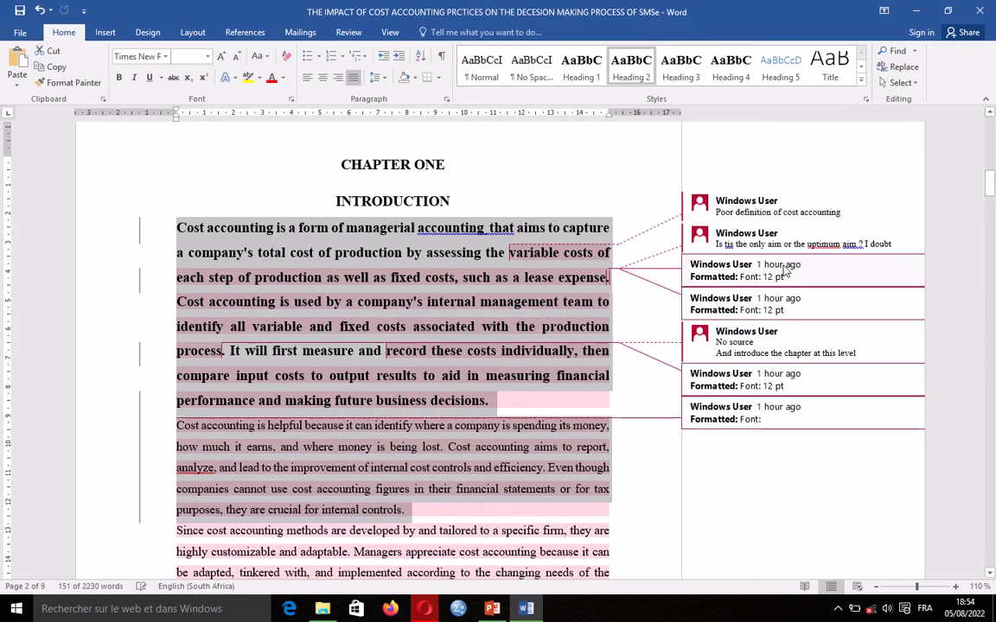
{"action": "left_click", "coordinate": [348, 32]}
{"action": "left_click", "coordinate": [573, 70]}
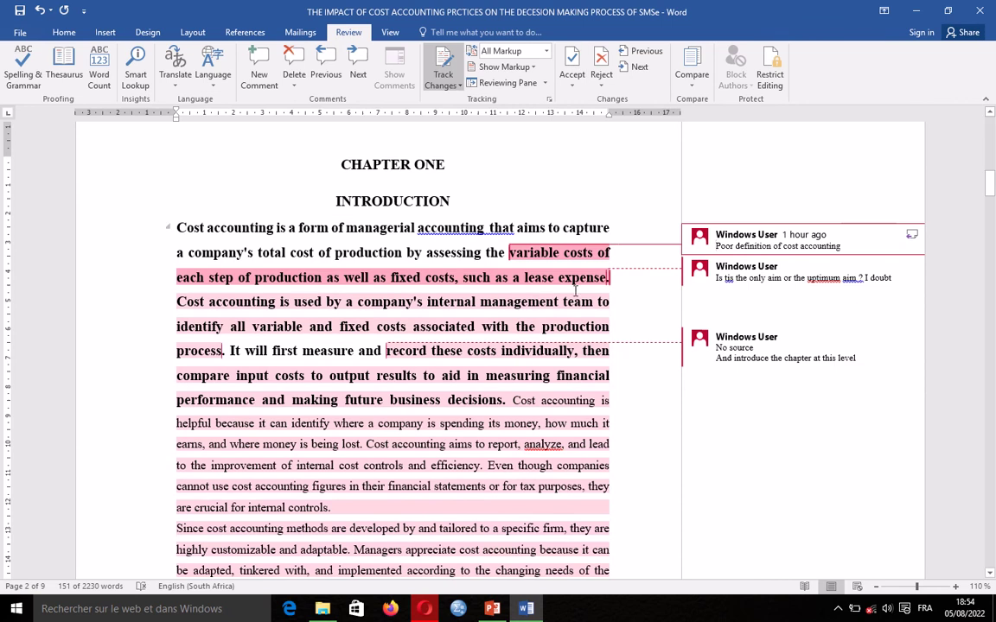
Step: Delete the 'Poor definition of cost accounting', aim-questioning and 'No source' comments
{"action": "scroll", "coordinate": [575, 291], "scroll_direction": "down", "scroll_amount": 4}
{"action": "scroll", "coordinate": [575, 292], "scroll_direction": "up", "scroll_amount": 2}
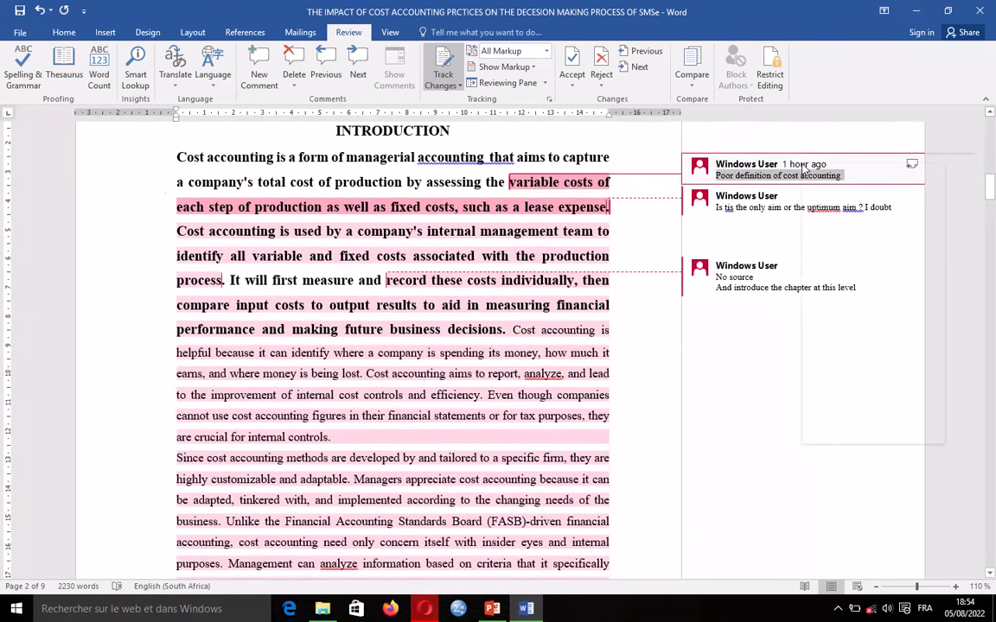
{"action": "right_click", "coordinate": [803, 169]}
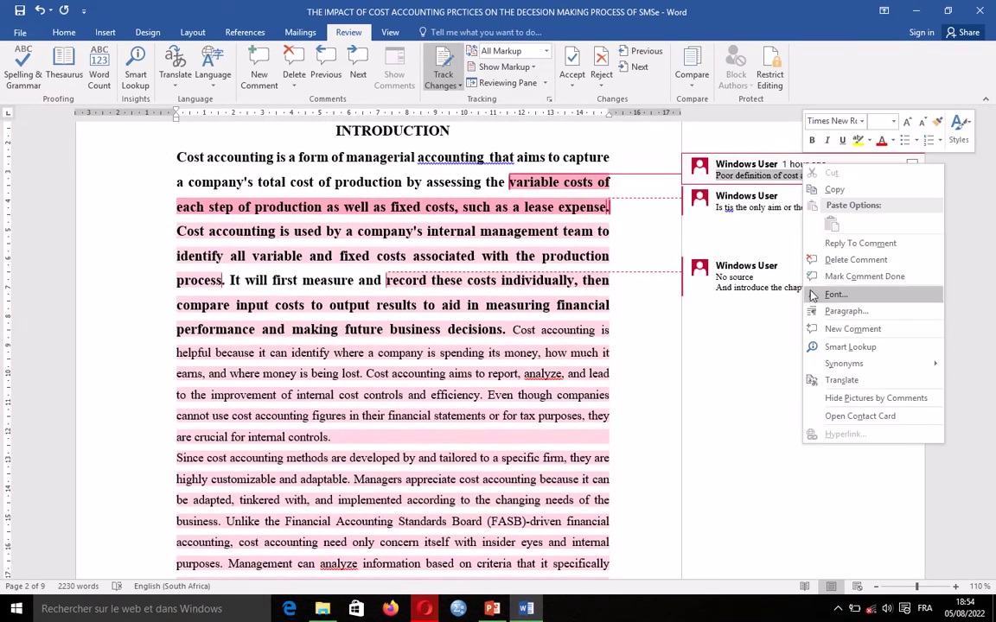
{"action": "left_click", "coordinate": [853, 260]}
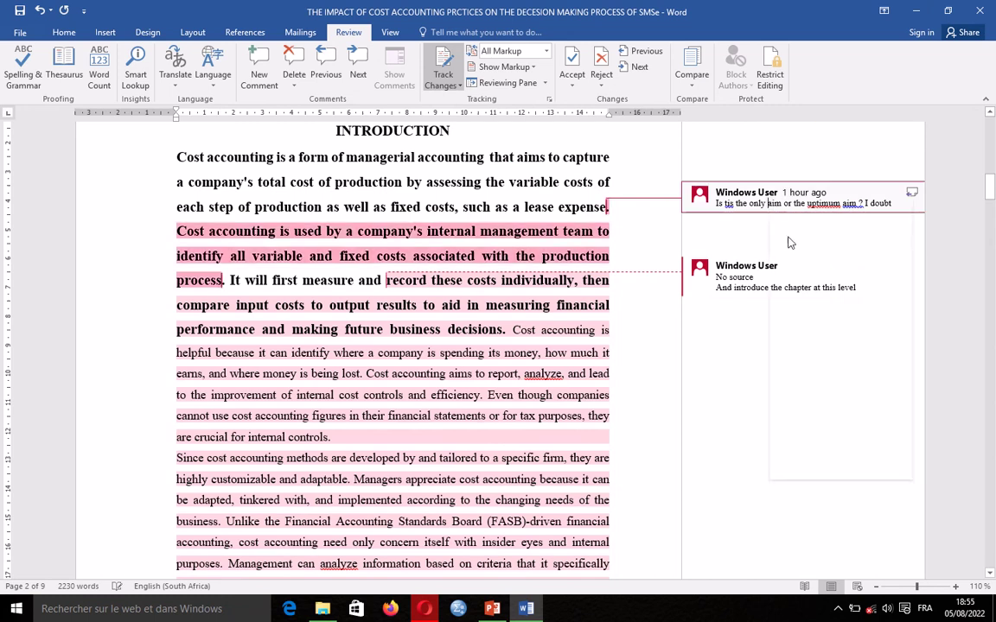
{"action": "right_click", "coordinate": [692, 198]}
{"action": "left_click", "coordinate": [742, 297]}
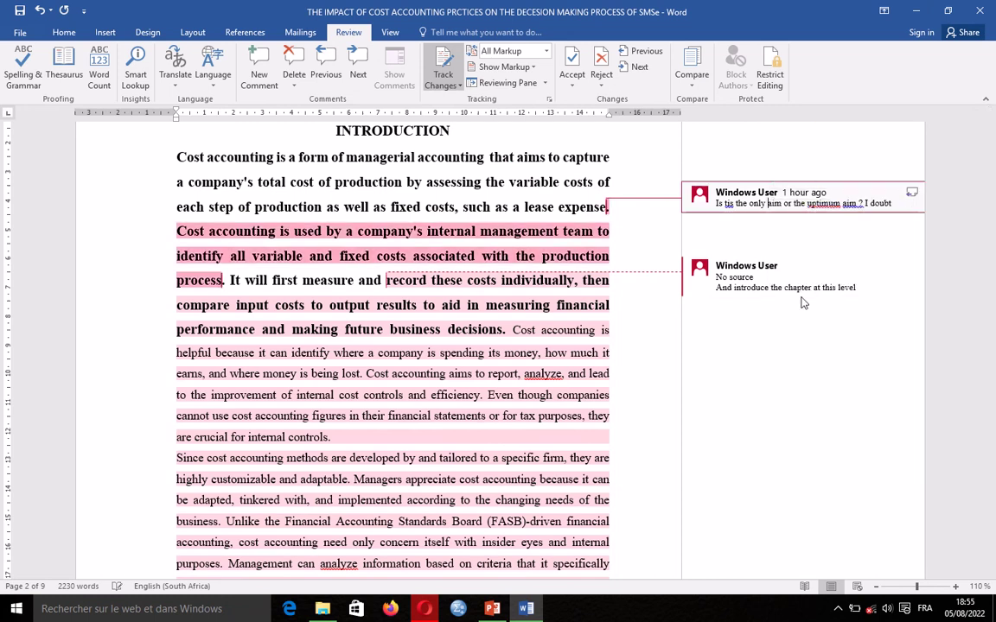
{"action": "right_click", "coordinate": [750, 267]}
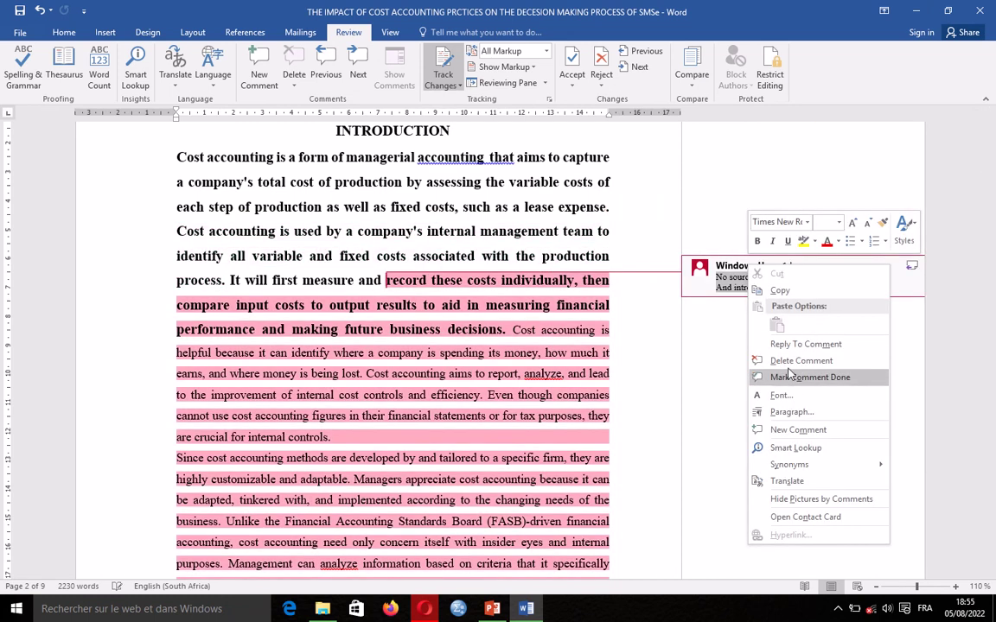
{"action": "left_click", "coordinate": [791, 361]}
Step: Select the text around the 1.1 Background heading and accept its Font: 12 pt change
{"action": "scroll", "coordinate": [478, 349], "scroll_direction": "down", "scroll_amount": 3}
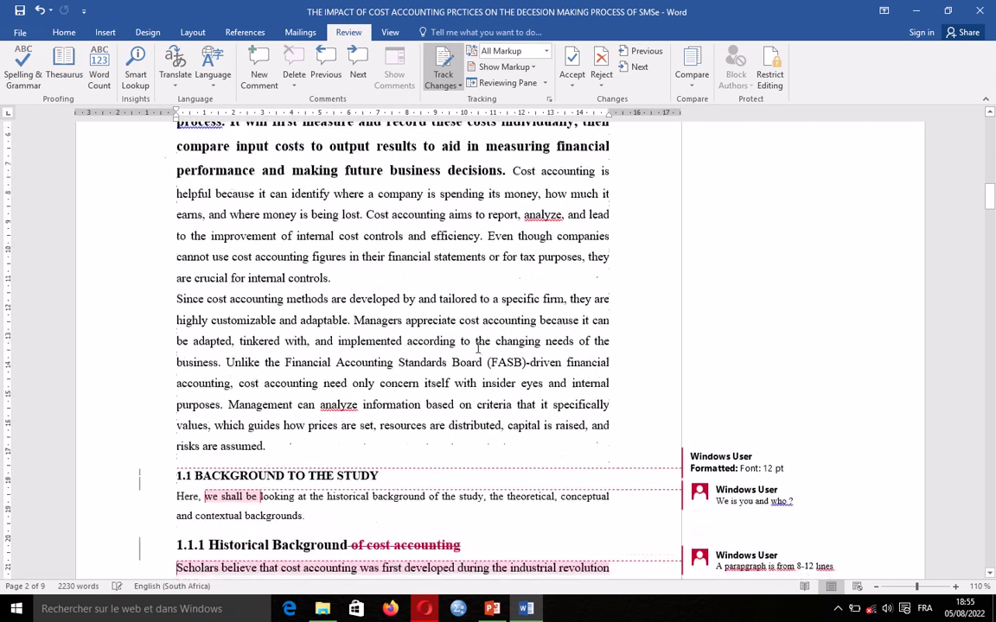
{"action": "scroll", "coordinate": [440, 214], "scroll_direction": "up", "scroll_amount": 3}
{"action": "scroll", "coordinate": [440, 214], "scroll_direction": "down", "scroll_amount": 2, "text": "ctrl"}
{"action": "scroll", "coordinate": [444, 280], "scroll_direction": "up", "scroll_amount": 5}
{"action": "scroll", "coordinate": [735, 229], "scroll_direction": "up", "scroll_amount": 10}
{"action": "scroll", "coordinate": [731, 218], "scroll_direction": "down", "scroll_amount": 15}
{"action": "scroll", "coordinate": [731, 214], "scroll_direction": "down", "scroll_amount": 12}
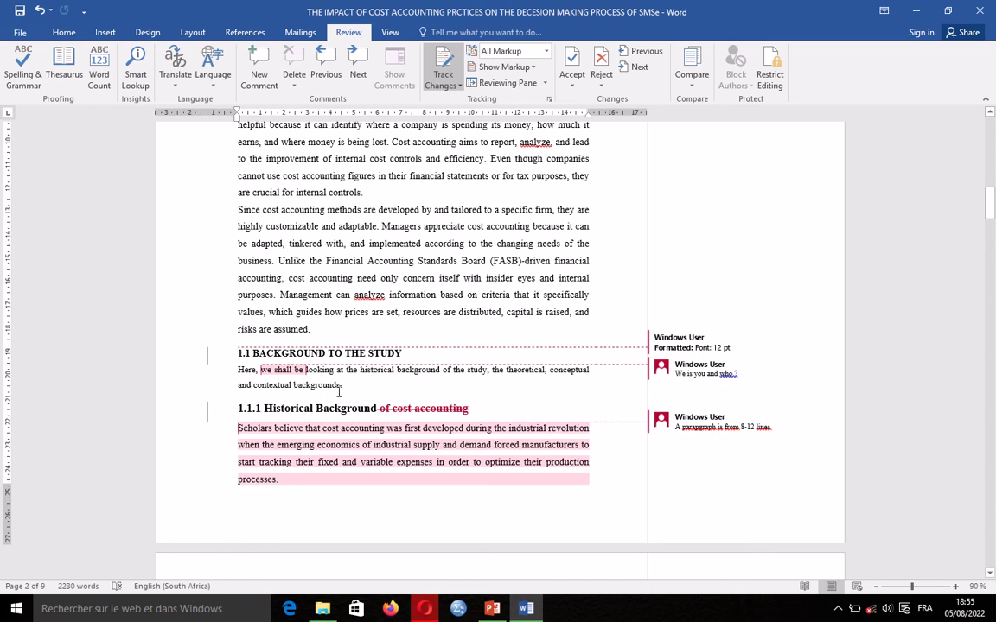
{"action": "left_click_drag", "start_coordinate": [345, 389], "coordinate": [233, 337]}
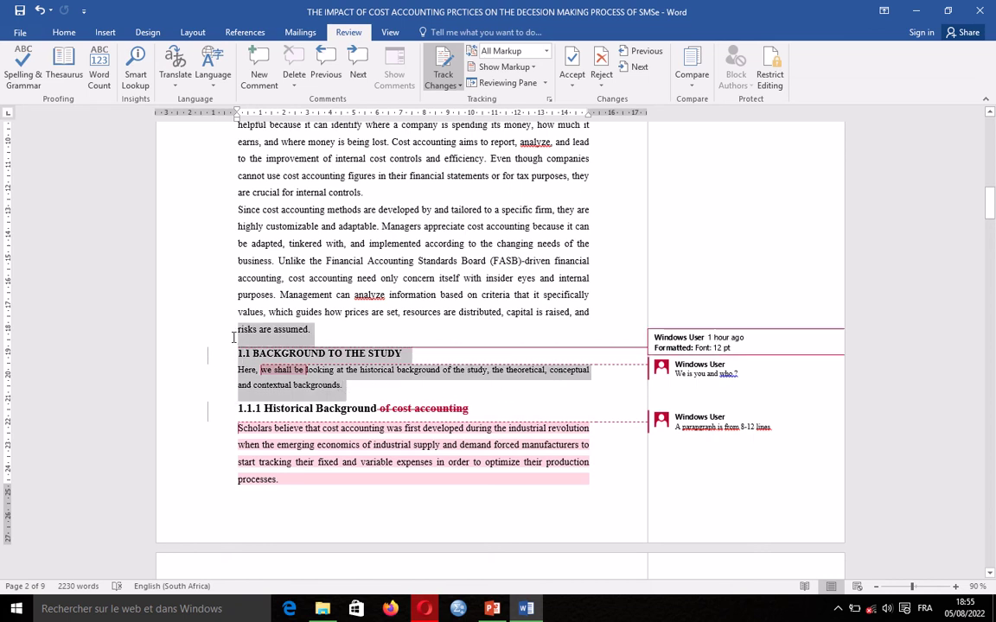
{"action": "left_click", "coordinate": [571, 64]}
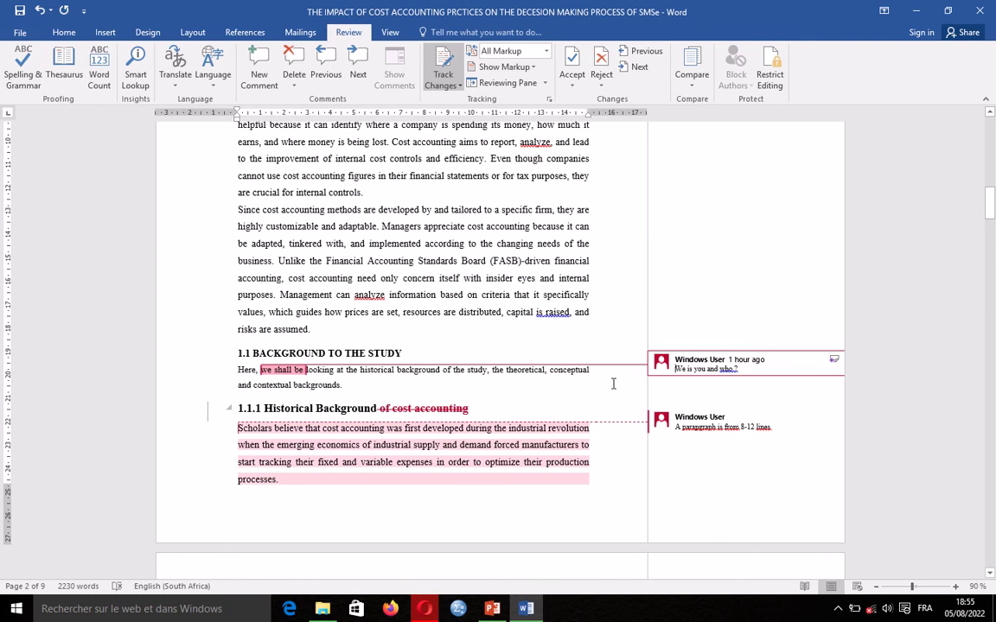
Step: Delete the 'We is you and who?' comment, then resolve and delete the paragraph-length comment
{"action": "triple_click", "coordinate": [740, 366]}
{"action": "right_click", "coordinate": [739, 366]}
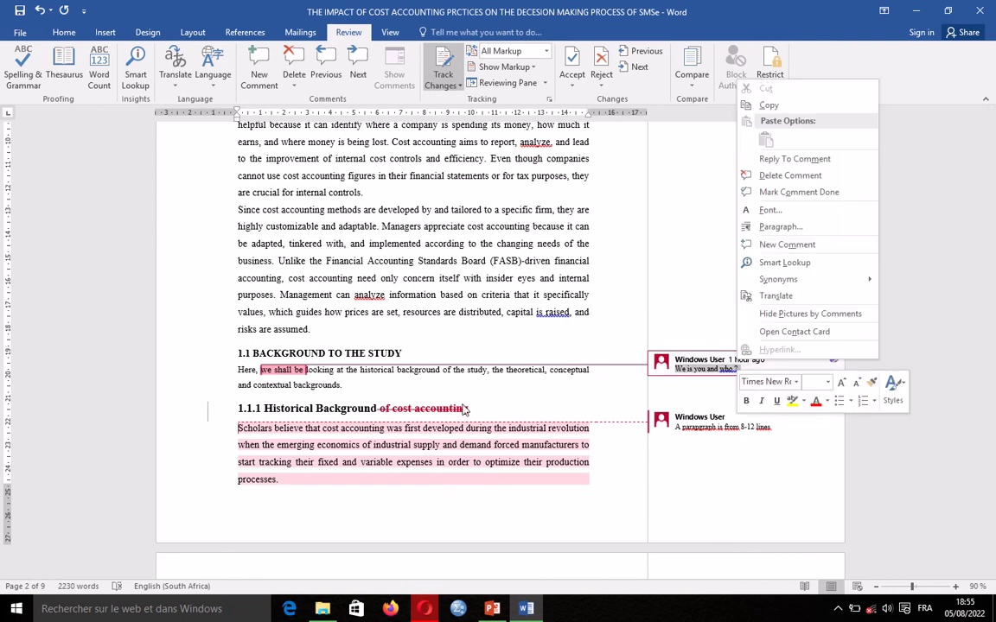
{"action": "left_click", "coordinate": [772, 176]}
{"action": "right_click", "coordinate": [704, 427]}
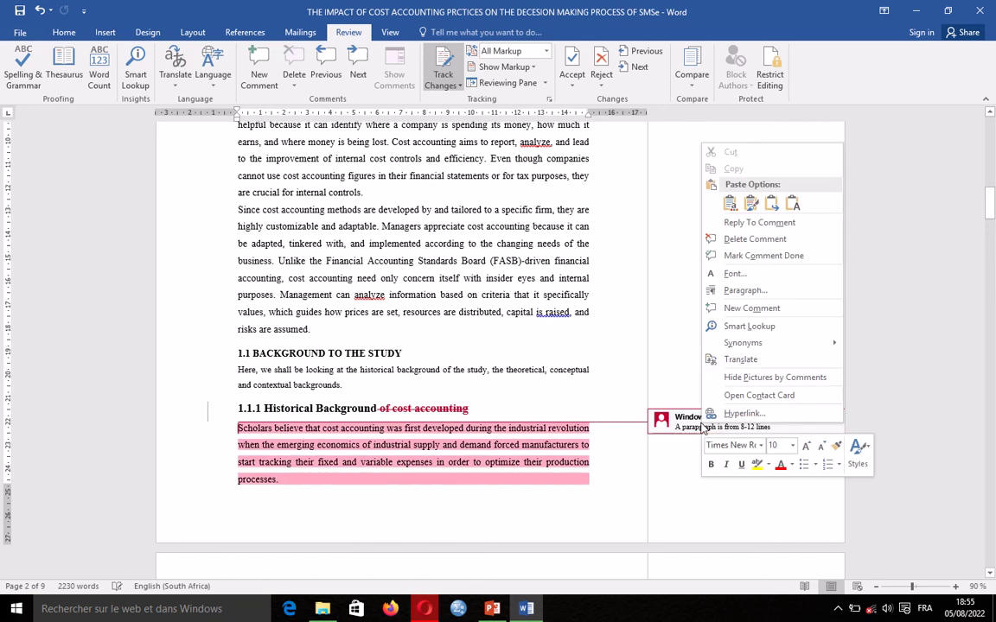
{"action": "left_click", "coordinate": [741, 256]}
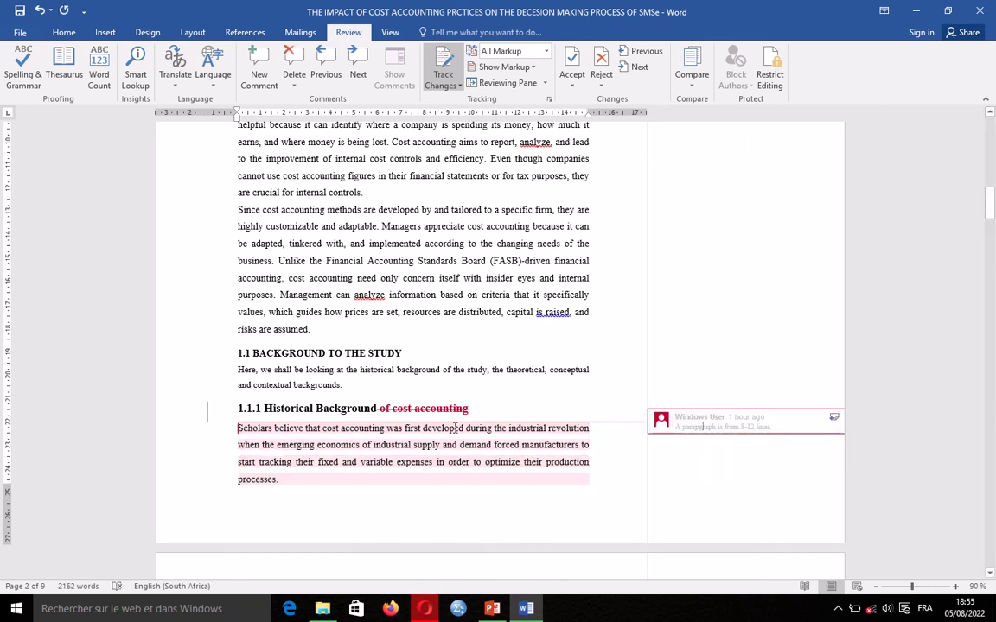
{"action": "scroll", "coordinate": [455, 428], "scroll_direction": "down", "scroll_amount": 3}
{"action": "right_click", "coordinate": [702, 248]}
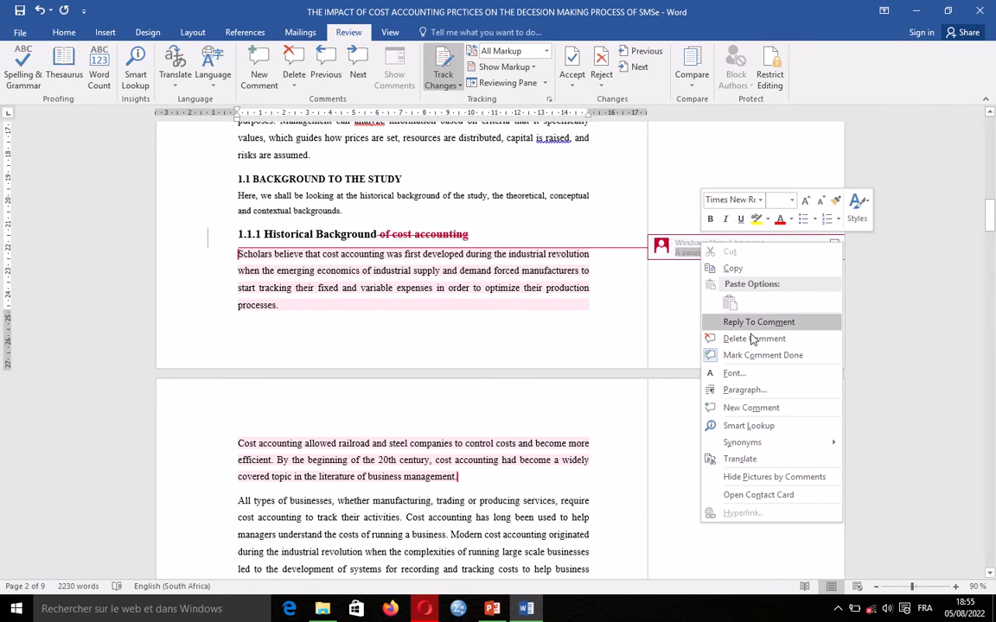
{"action": "left_click", "coordinate": [754, 339]}
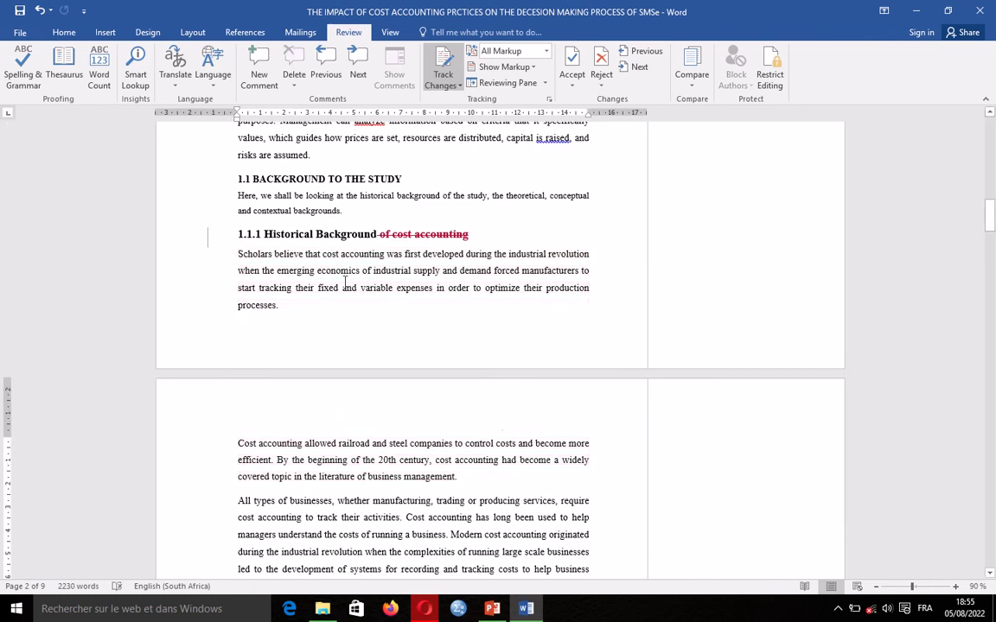
Step: Select the paragraphs around heading 1.1.1 and accept their tracked changes, re-accepting after an undo
{"action": "scroll", "coordinate": [285, 256], "scroll_direction": "up", "scroll_amount": 2}
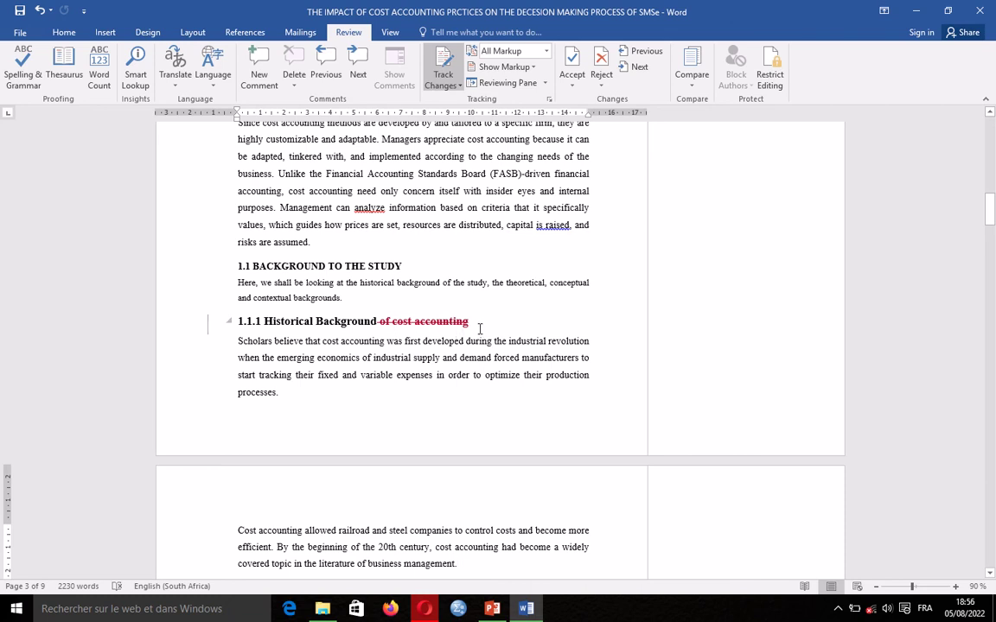
{"action": "left_click_drag", "start_coordinate": [480, 329], "coordinate": [378, 322]}
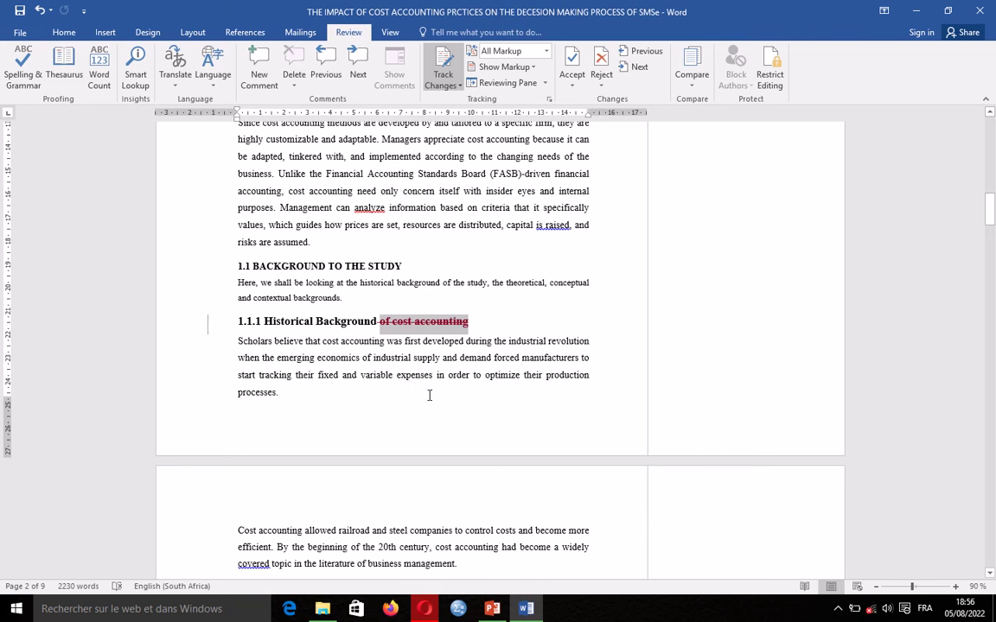
{"action": "left_click_drag", "start_coordinate": [289, 405], "coordinate": [202, 253]}
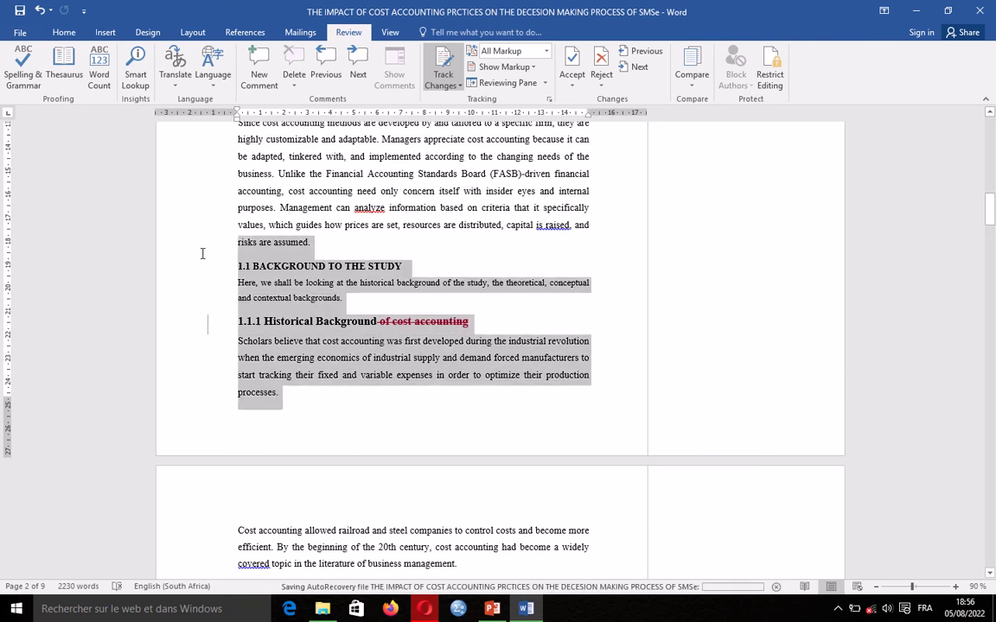
{"action": "left_click", "coordinate": [573, 69]}
{"action": "scroll", "coordinate": [470, 217], "scroll_direction": "up", "scroll_amount": 8}
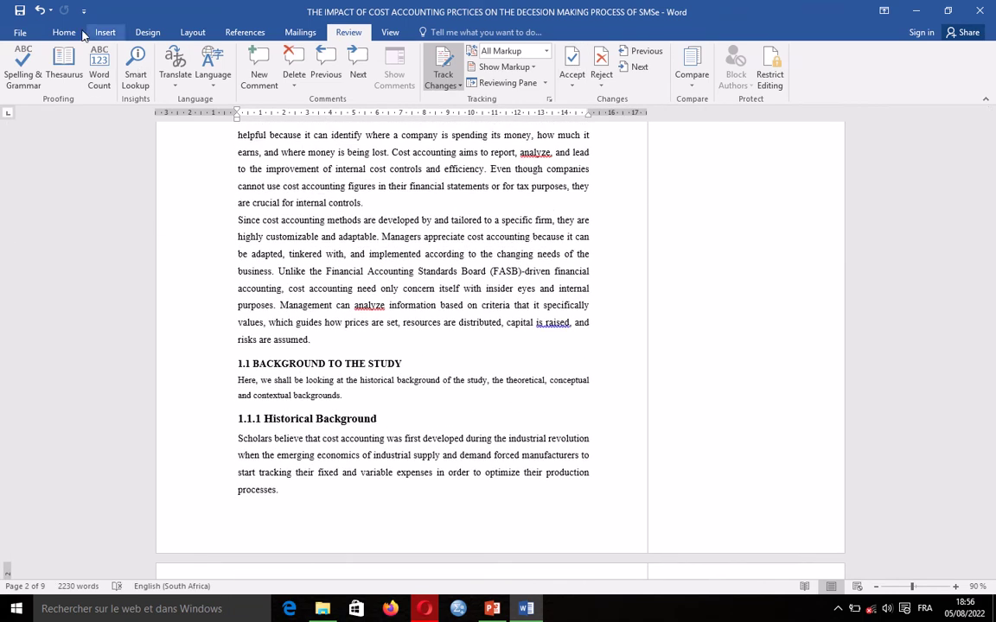
{"action": "left_click", "coordinate": [40, 12]}
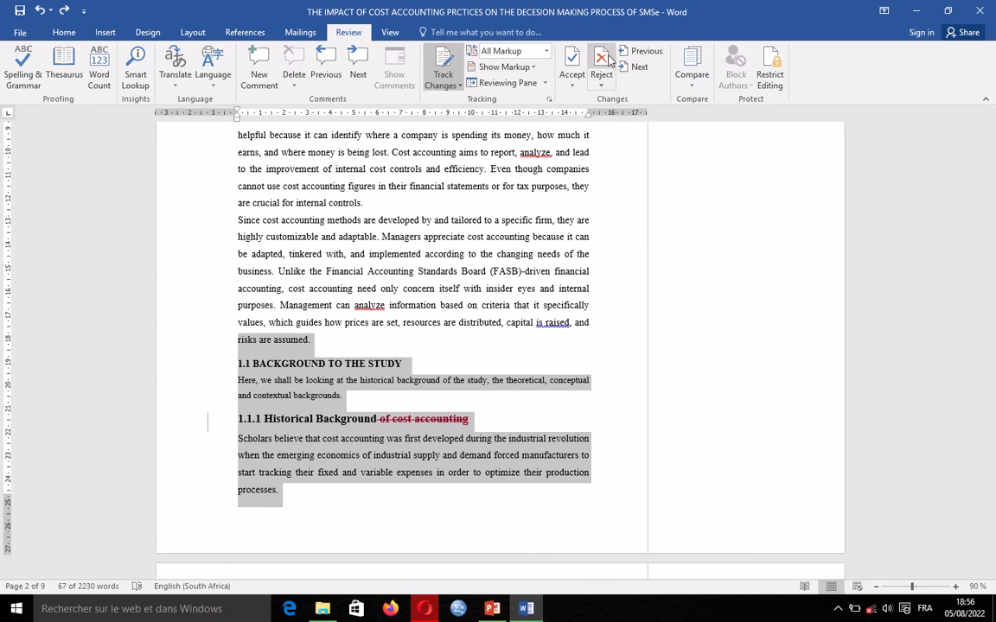
{"action": "left_click", "coordinate": [571, 64]}
Step: Restore the earlier selection and accept the removal of 'of cost accounting' from the heading
{"action": "scroll", "coordinate": [423, 416], "scroll_direction": "up", "scroll_amount": 5}
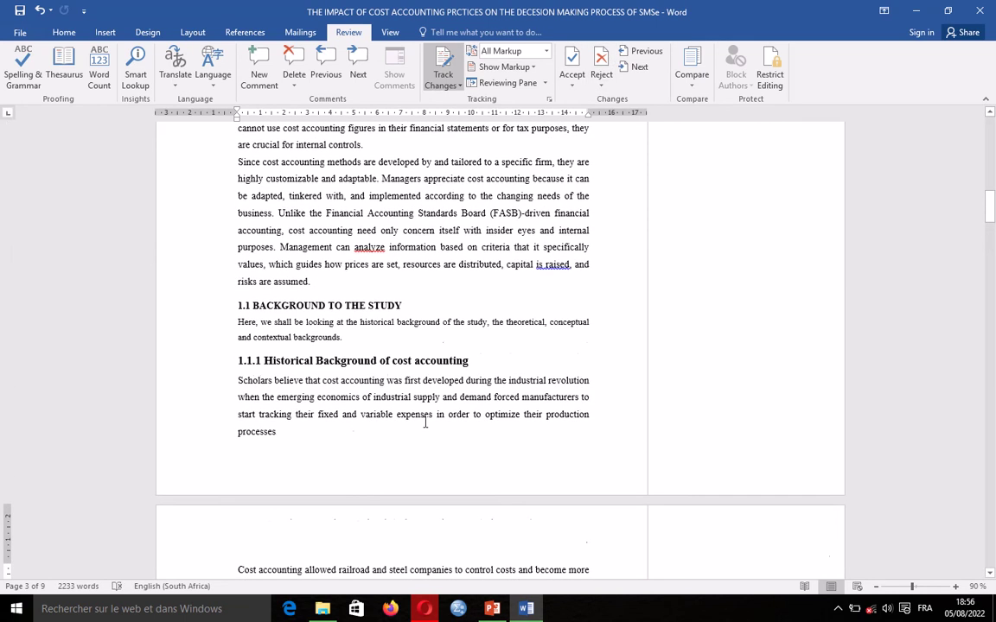
{"action": "left_click_drag", "start_coordinate": [474, 362], "coordinate": [301, 363]}
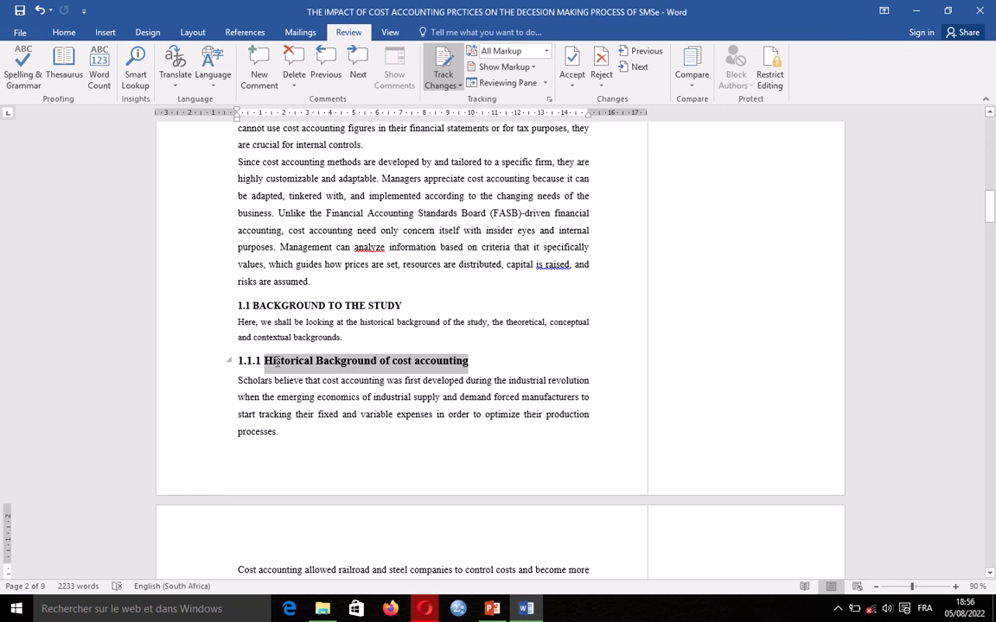
{"action": "left_click_drag", "start_coordinate": [277, 361], "coordinate": [275, 361]}
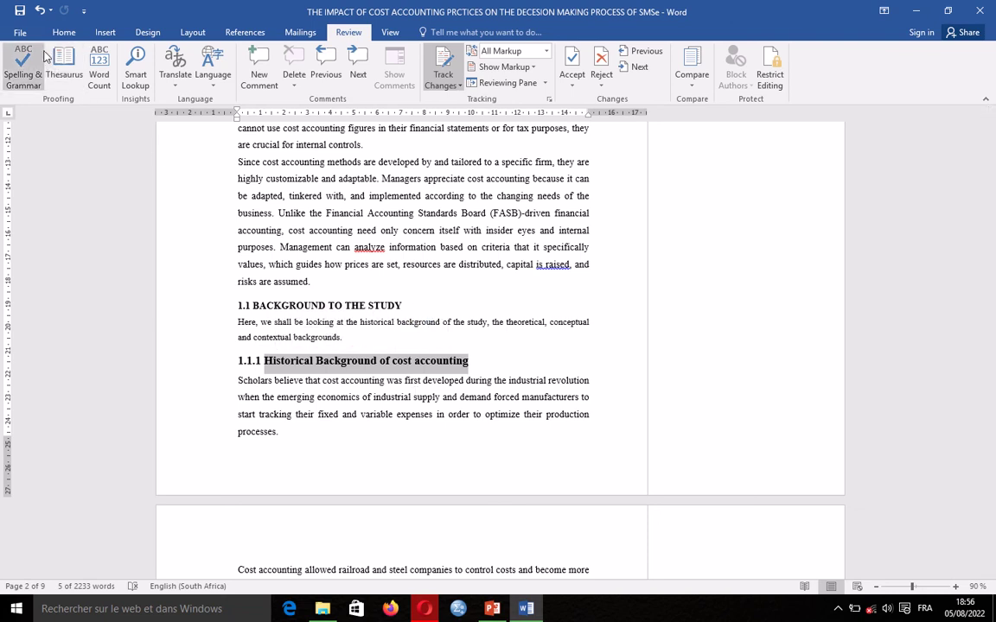
{"action": "left_click", "coordinate": [39, 10]}
{"action": "left_click", "coordinate": [39, 10]}
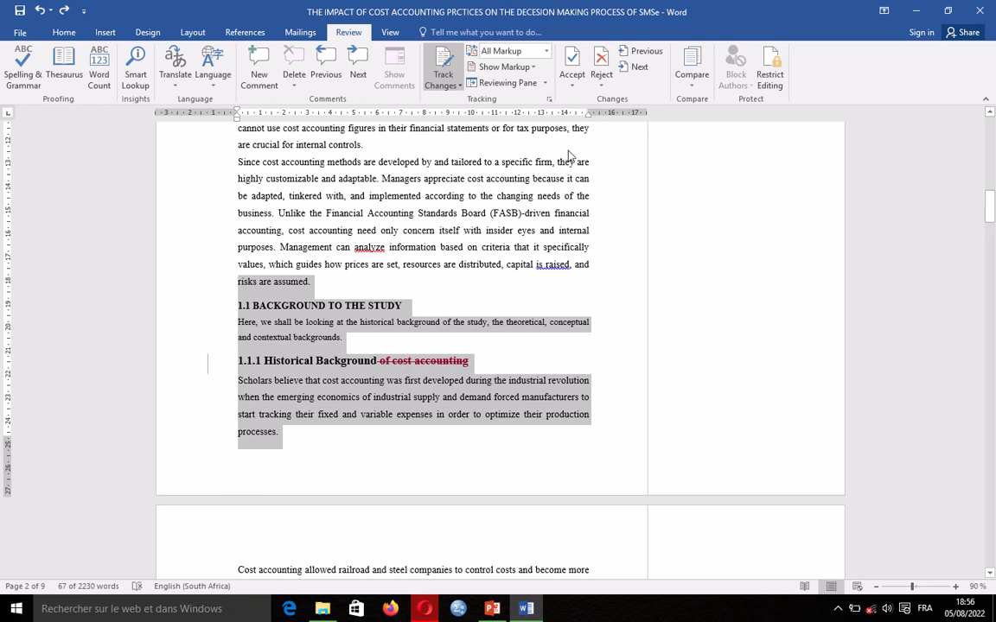
{"action": "left_click", "coordinate": [574, 65]}
{"action": "scroll", "coordinate": [380, 337], "scroll_direction": "up", "scroll_amount": 4}
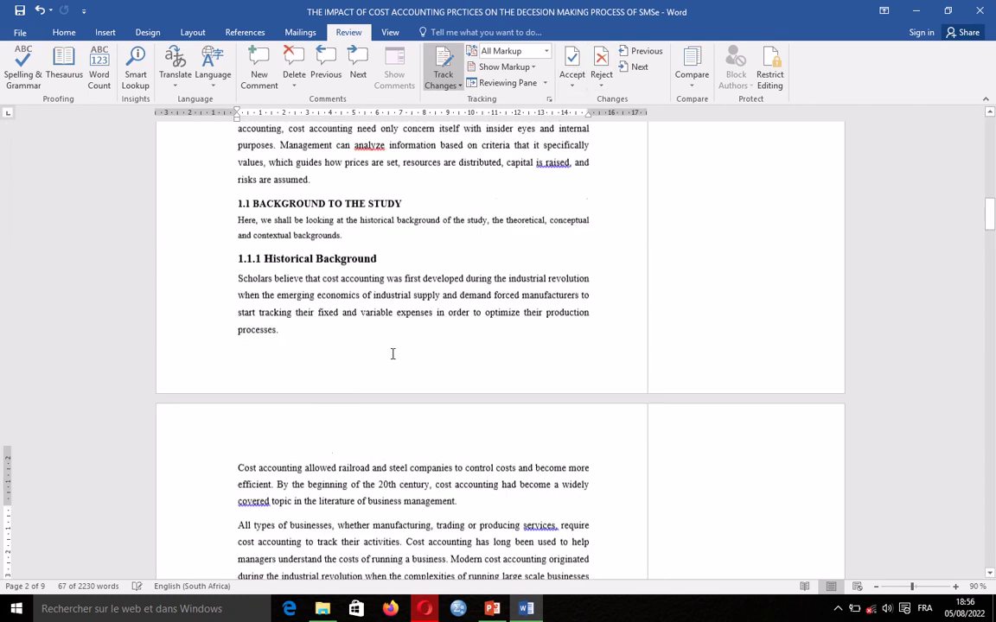
Step: Select from the 1.6.3 The General Public heading through the 1.7 JUSTIFICATIONS OF THE STUDY heading
{"action": "left_click_drag", "start_coordinate": [375, 229], "coordinate": [418, 413]}
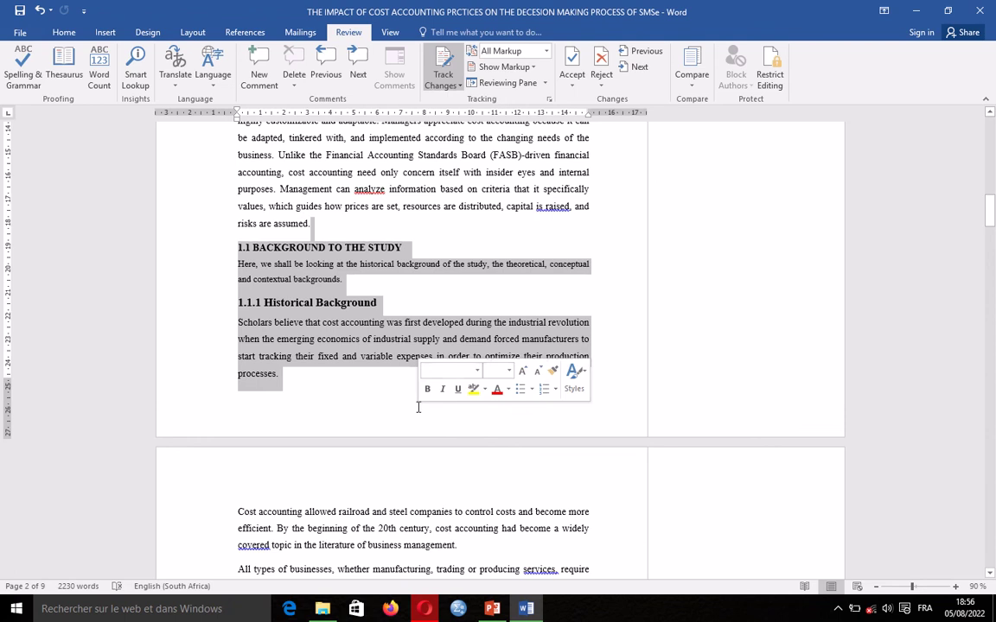
{"action": "scroll", "coordinate": [392, 434], "scroll_direction": "down", "scroll_amount": 3}
{"action": "scroll", "coordinate": [394, 433], "scroll_direction": "down", "scroll_amount": 9}
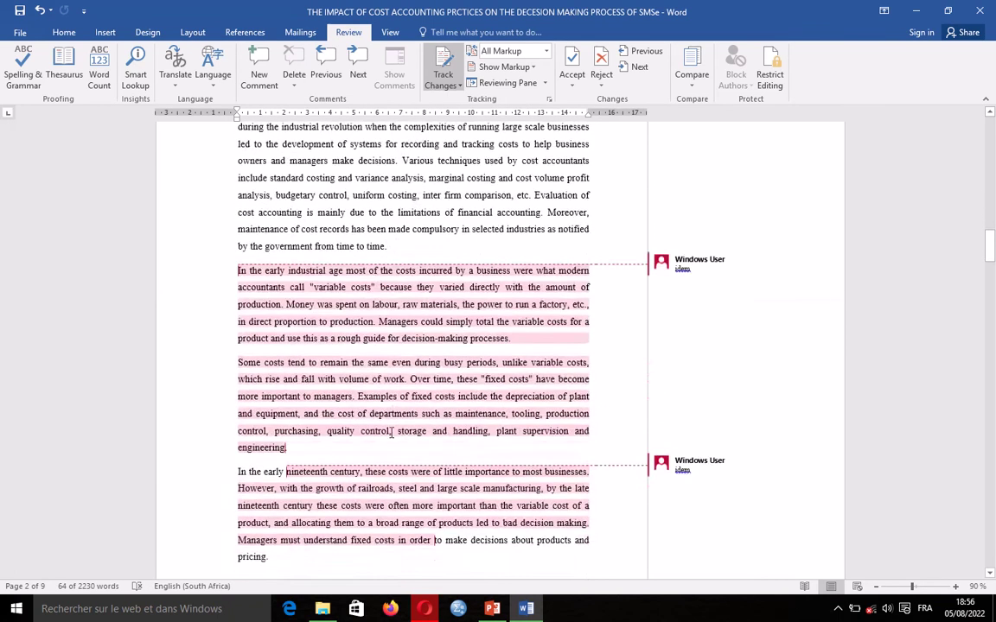
{"action": "scroll", "coordinate": [689, 283], "scroll_direction": "down", "scroll_amount": 10}
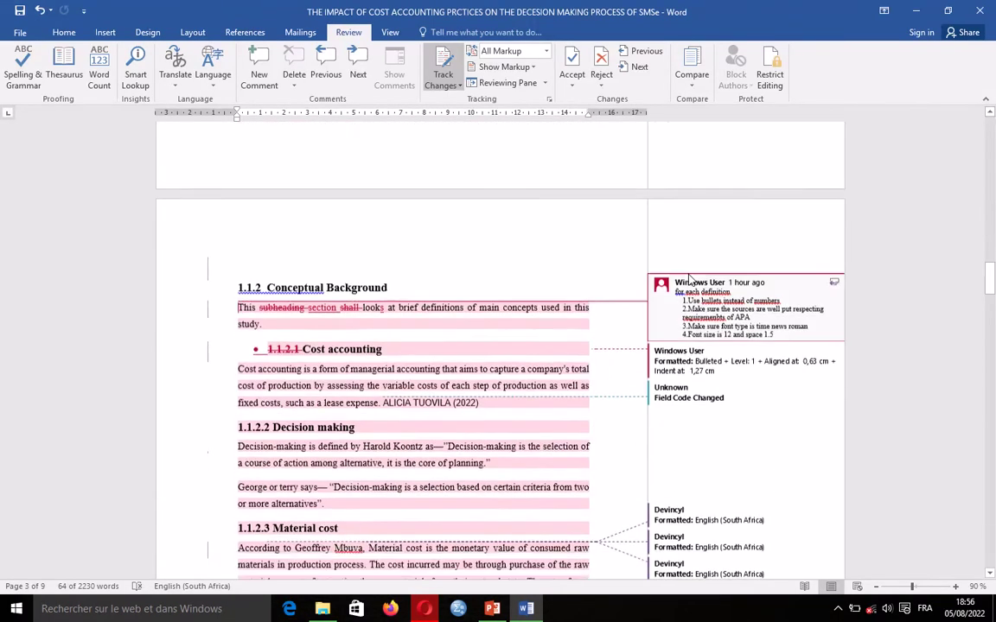
{"action": "scroll", "coordinate": [689, 280], "scroll_direction": "down", "scroll_amount": 15}
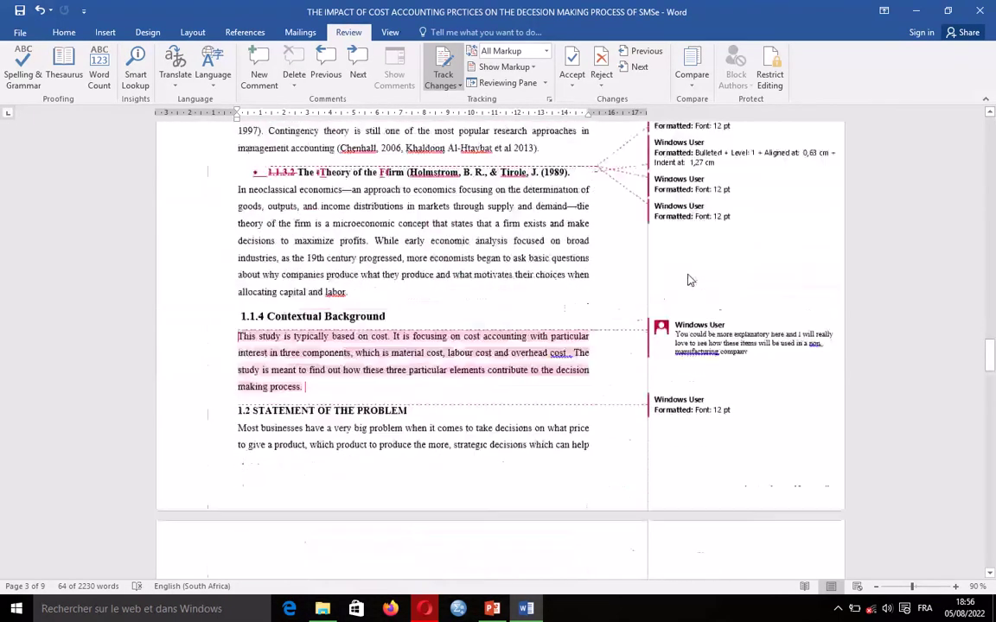
{"action": "scroll", "coordinate": [689, 278], "scroll_direction": "down", "scroll_amount": 15}
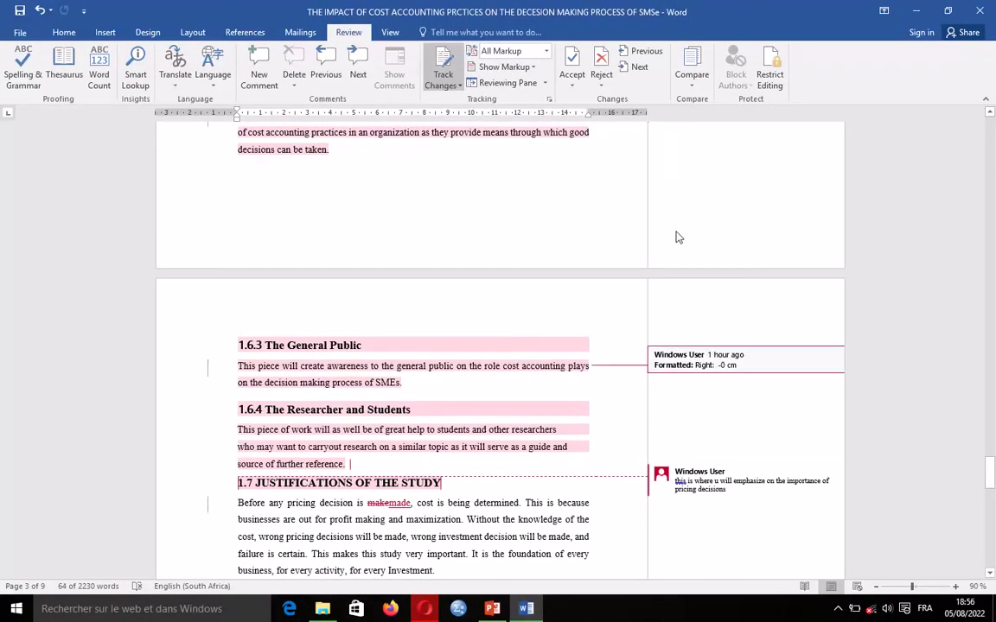
{"action": "left_click_drag", "start_coordinate": [357, 451], "coordinate": [200, 329]}
{"action": "left_click", "coordinate": [287, 353]}
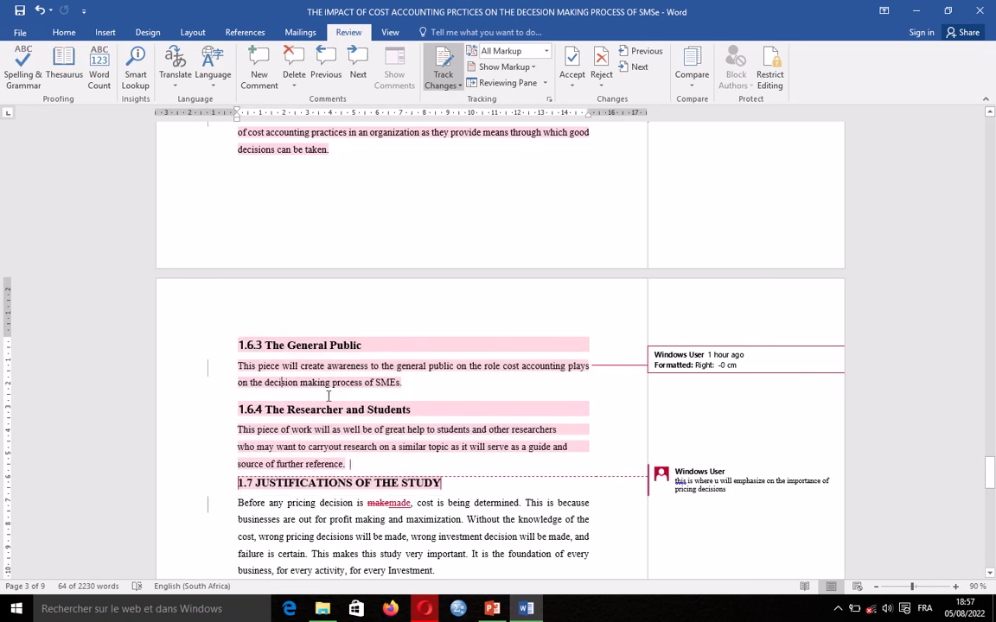
{"action": "left_click_drag", "start_coordinate": [450, 481], "coordinate": [239, 340]}
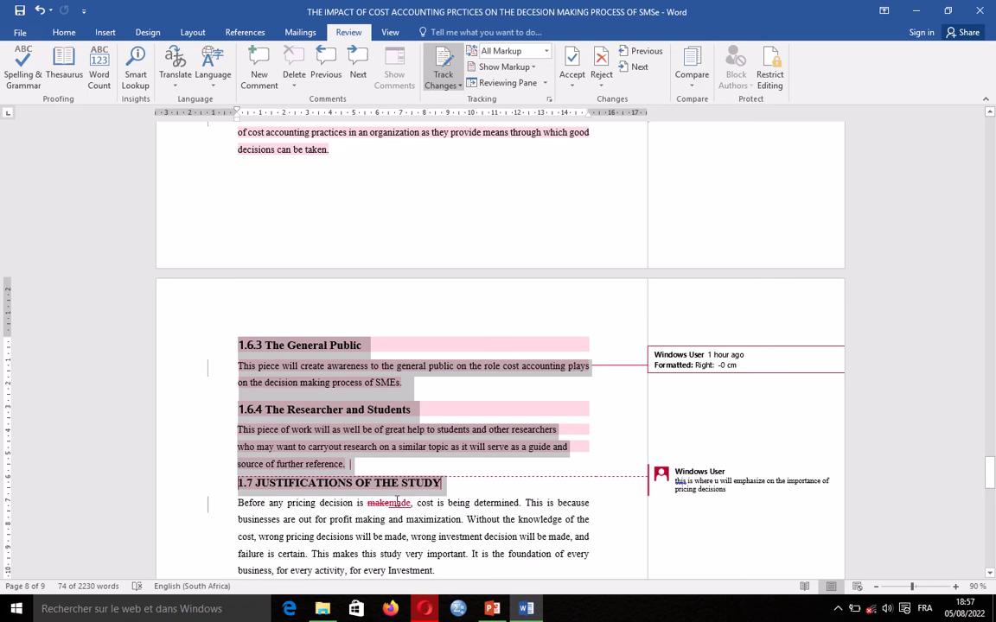
{"action": "scroll", "coordinate": [397, 502], "scroll_direction": "down", "scroll_amount": 4}
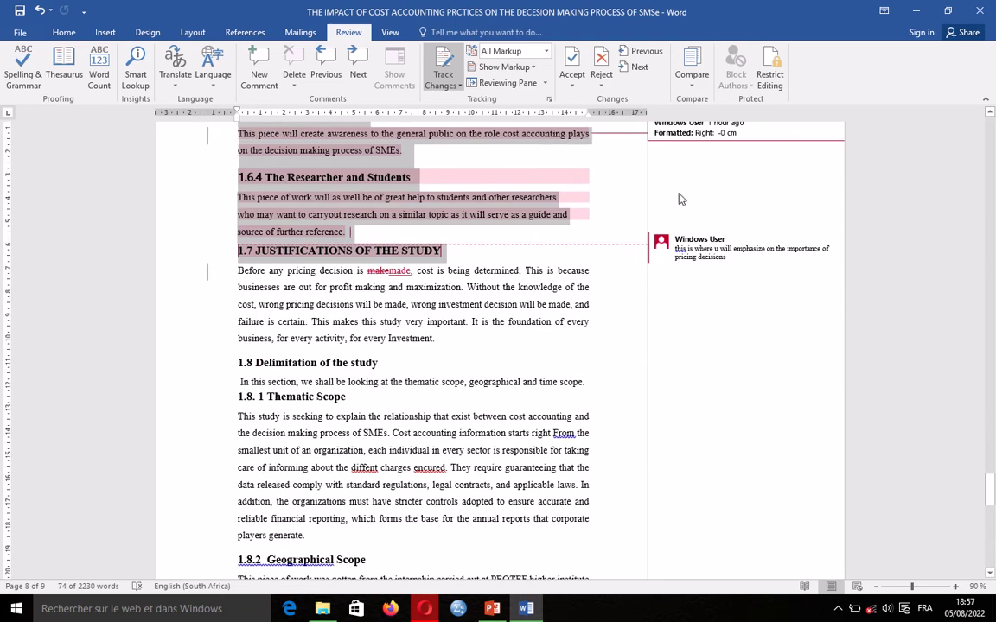
Step: Set the Display for Review view to No Markup and place the cursor after 'in number.'
{"action": "left_click", "coordinate": [546, 51]}
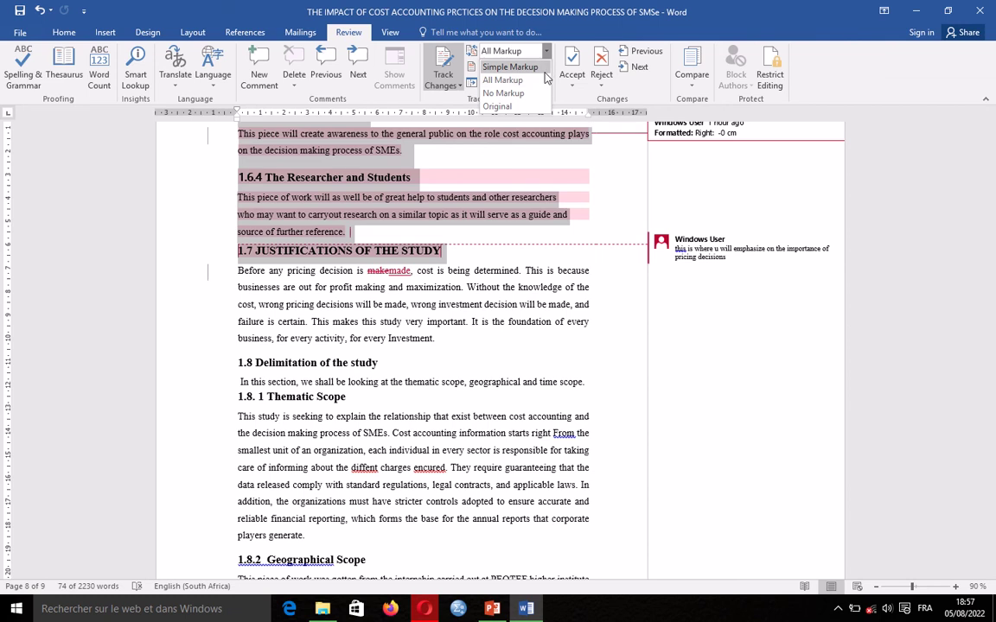
{"action": "left_click", "coordinate": [516, 102]}
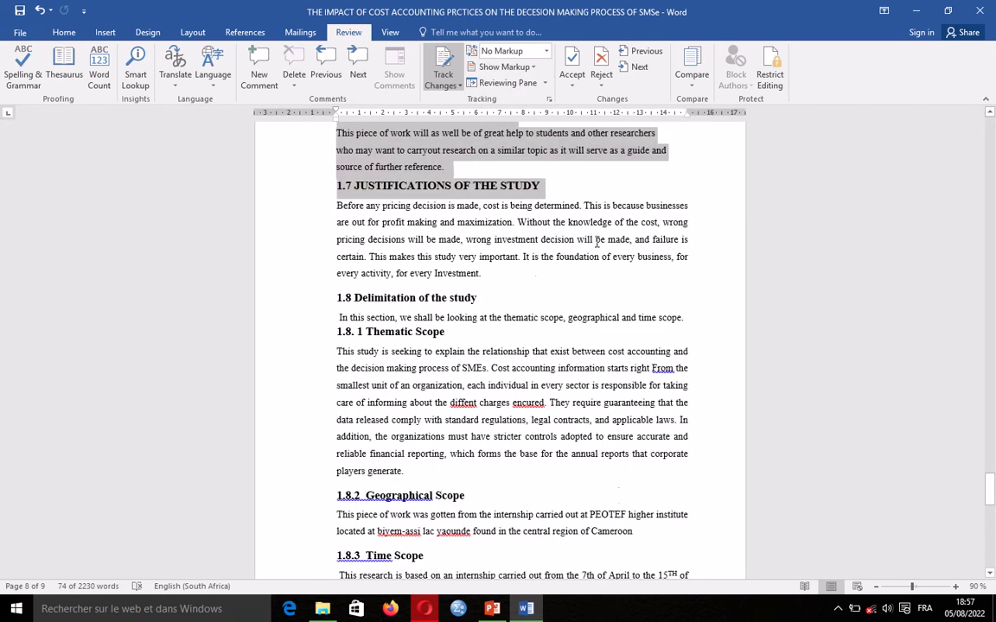
{"action": "scroll", "coordinate": [601, 291], "scroll_direction": "up", "scroll_amount": 18}
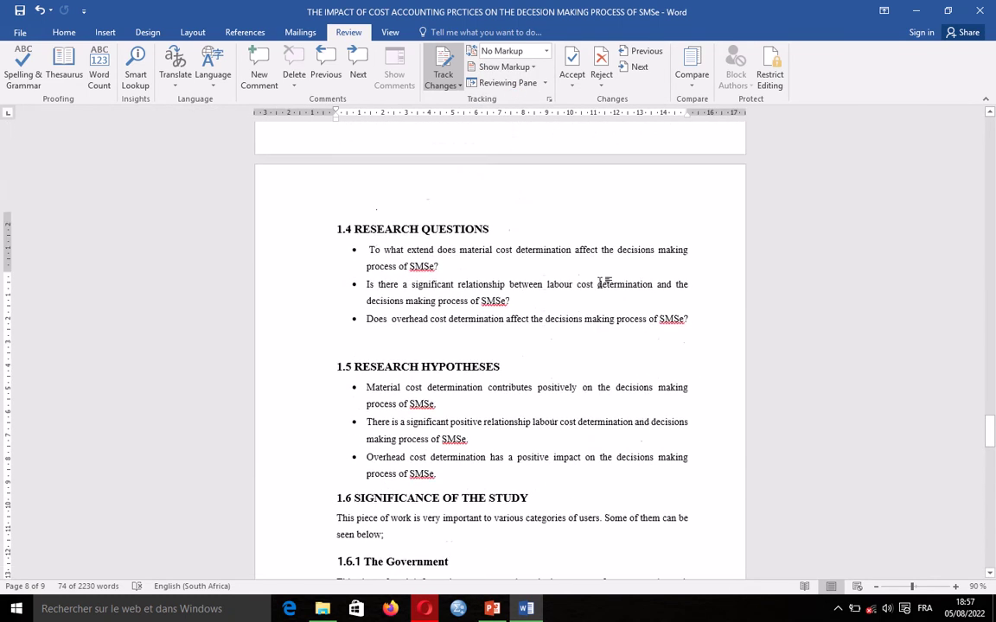
{"action": "scroll", "coordinate": [601, 283], "scroll_direction": "up", "scroll_amount": 15}
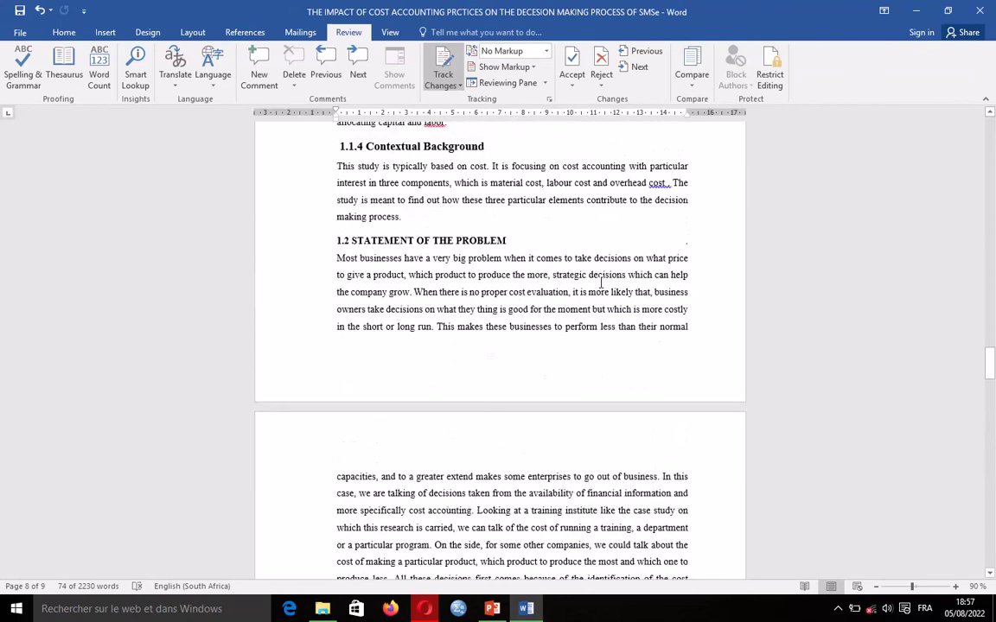
{"action": "scroll", "coordinate": [601, 282], "scroll_direction": "up", "scroll_amount": 3}
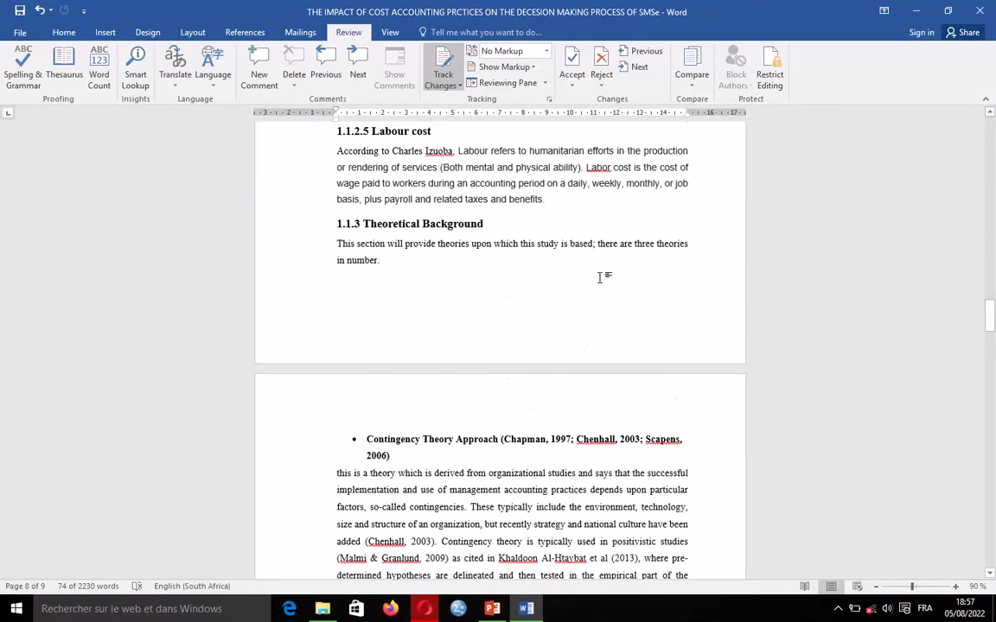
{"action": "left_click", "coordinate": [601, 277]}
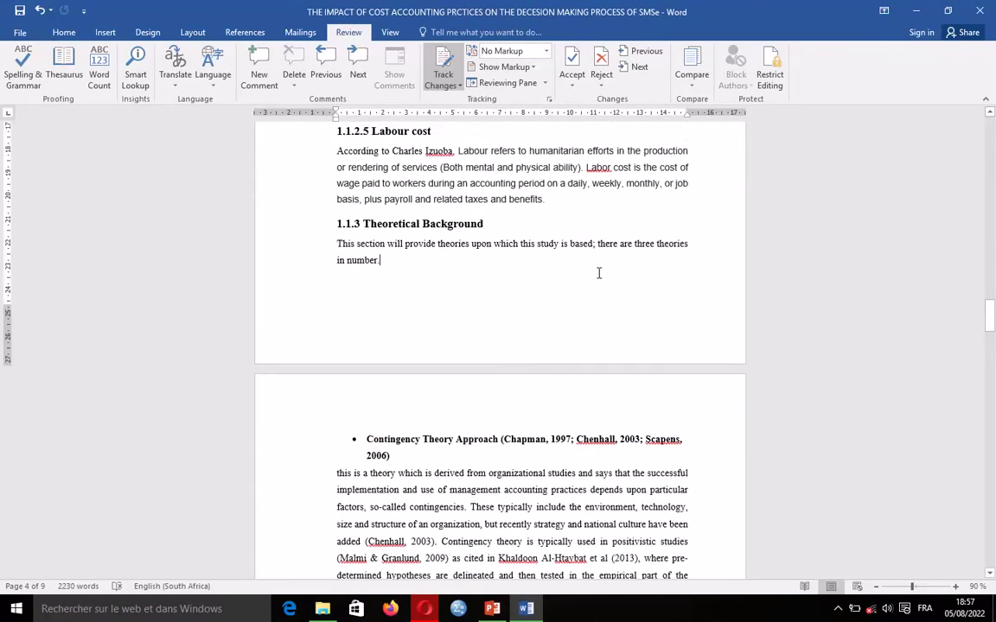